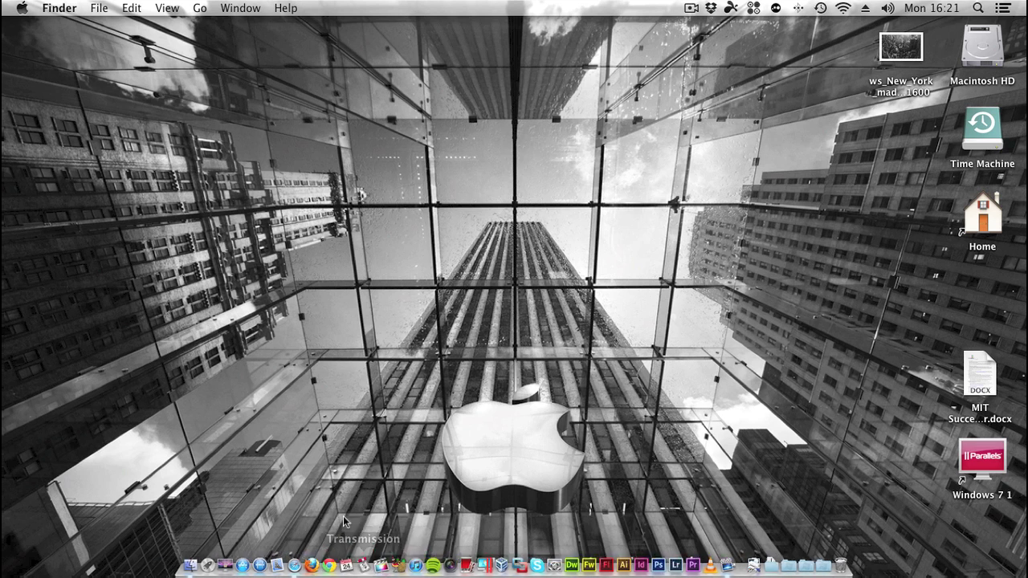
# Switch to Safari and search Google for "prallels desktop 8".
pyautogui.click(294, 559)
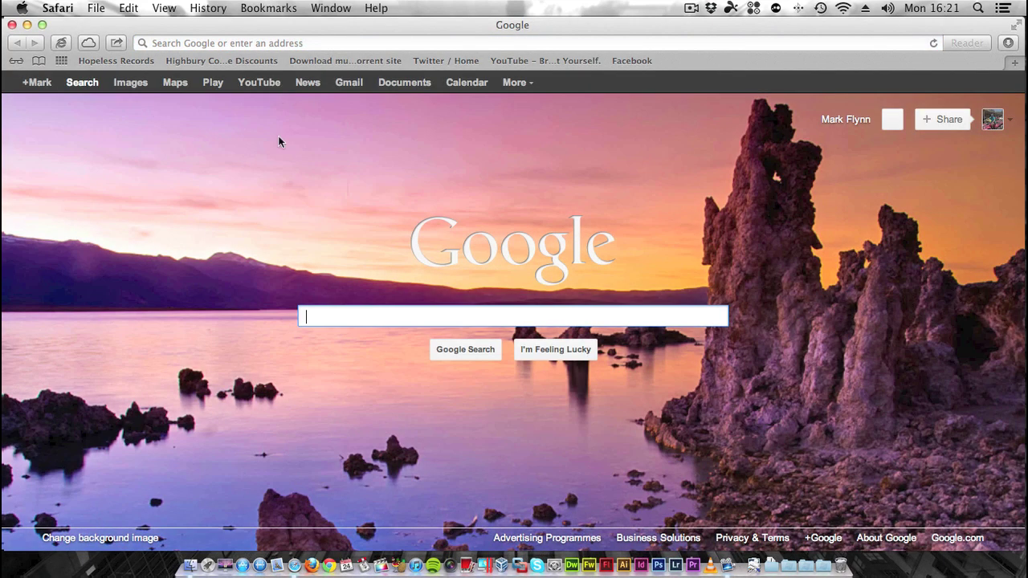
pyautogui.write('p')
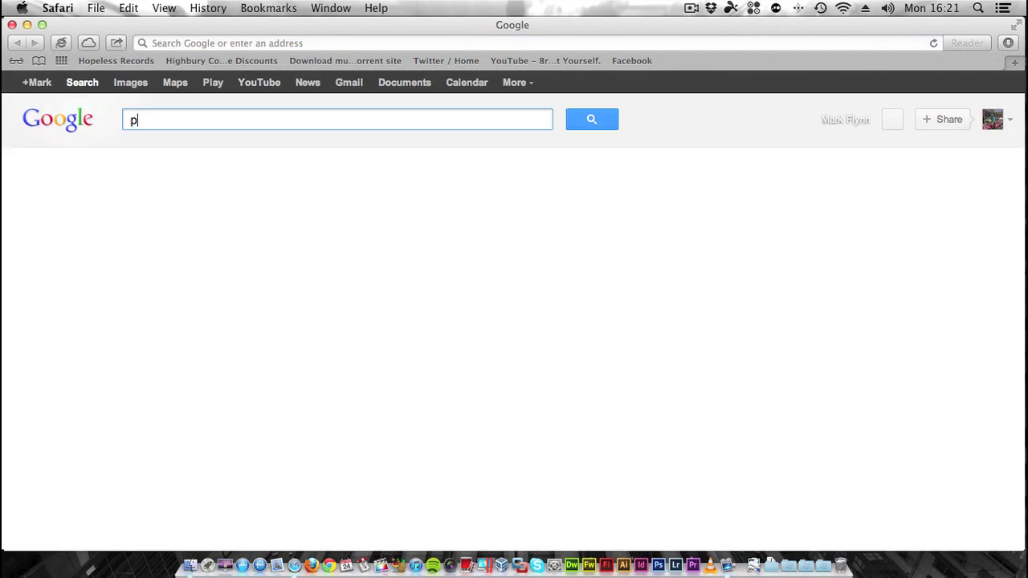
pyautogui.write('rallels dekstop  8')
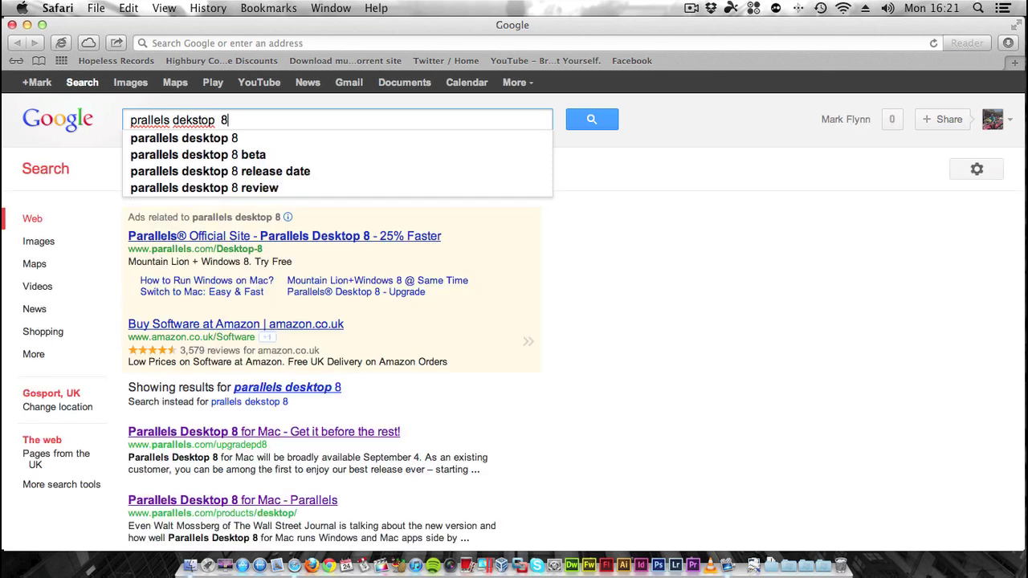
pyautogui.press('BackSpace')
pyautogui.press('BackSpace')
pyautogui.press('BackSpace')
pyautogui.press('BackSpace')
pyautogui.press('BackSpace')
pyautogui.press('BackSpace')
pyautogui.press('BackSpace')
pyautogui.press('BackSpace')
pyautogui.write('sktop 8')
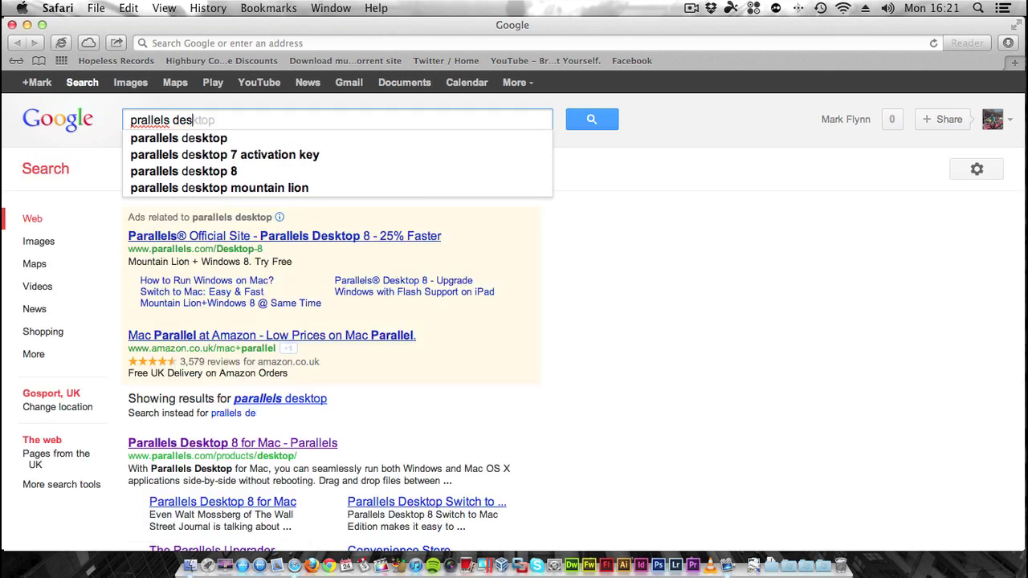
pyautogui.press('Return')
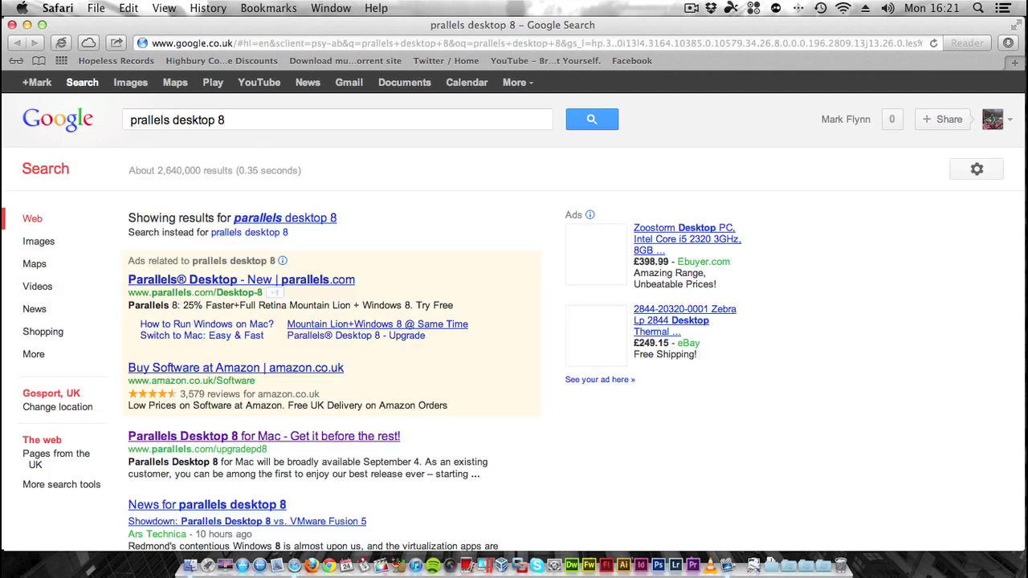
# Look over the "Parallels Desktop 8 for Mac - Get it before the rest!" upgrade page and return to the search results.
pyautogui.click(198, 438)
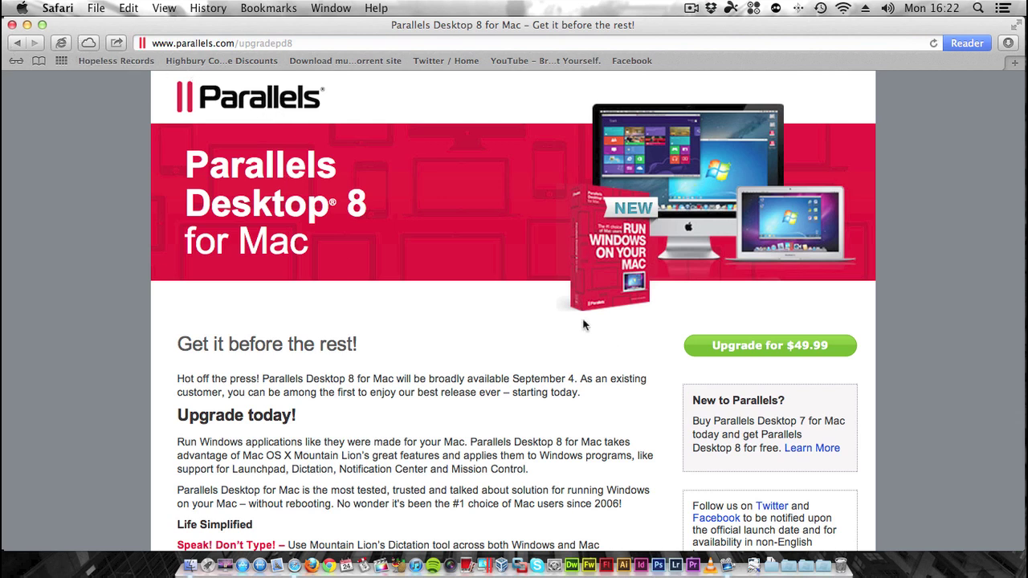
pyautogui.scroll(-2, 637, 328)
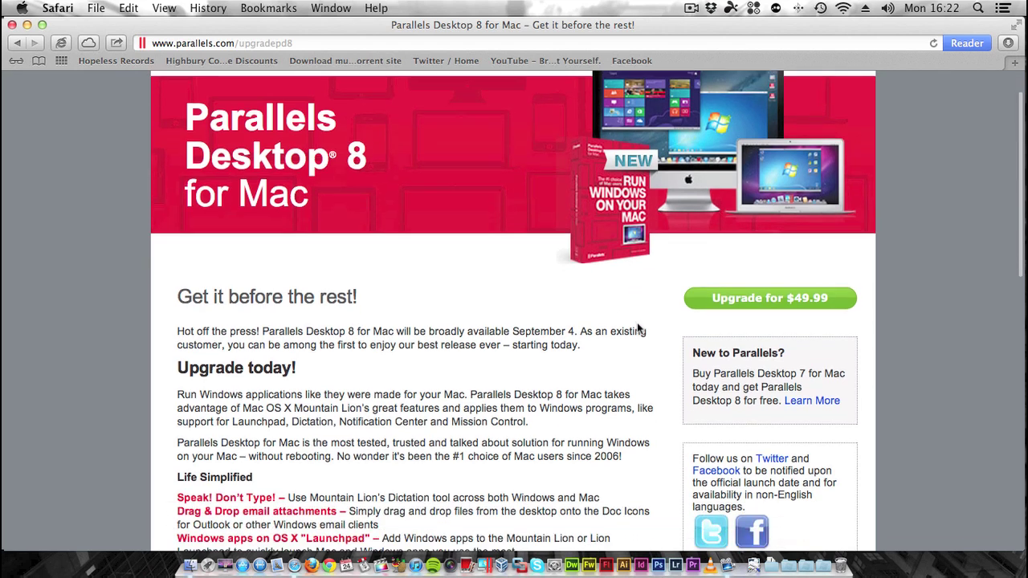
pyautogui.click(20, 43)
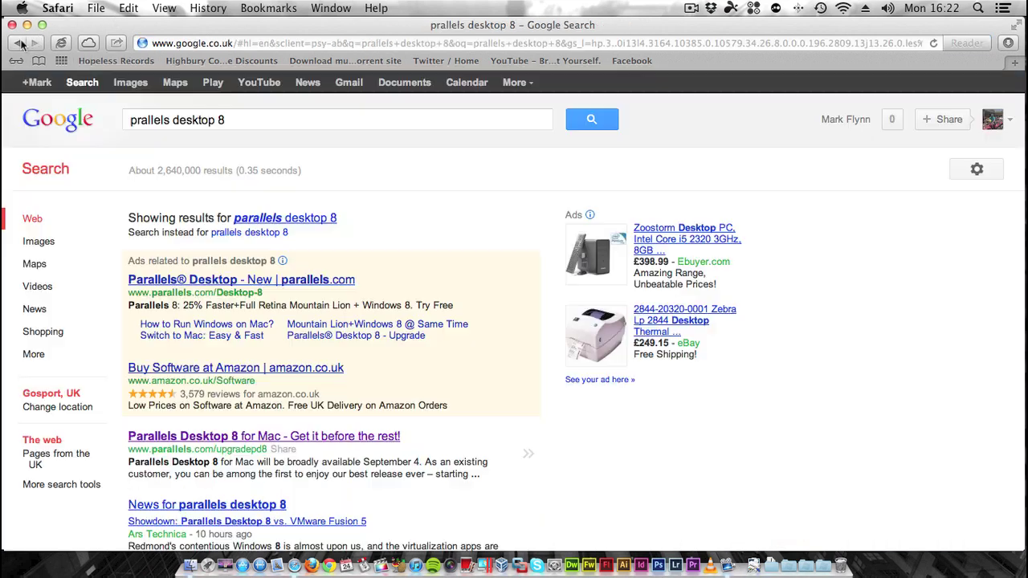
pyautogui.scroll(-5, 209, 249)
pyautogui.scroll(5, 218, 262)
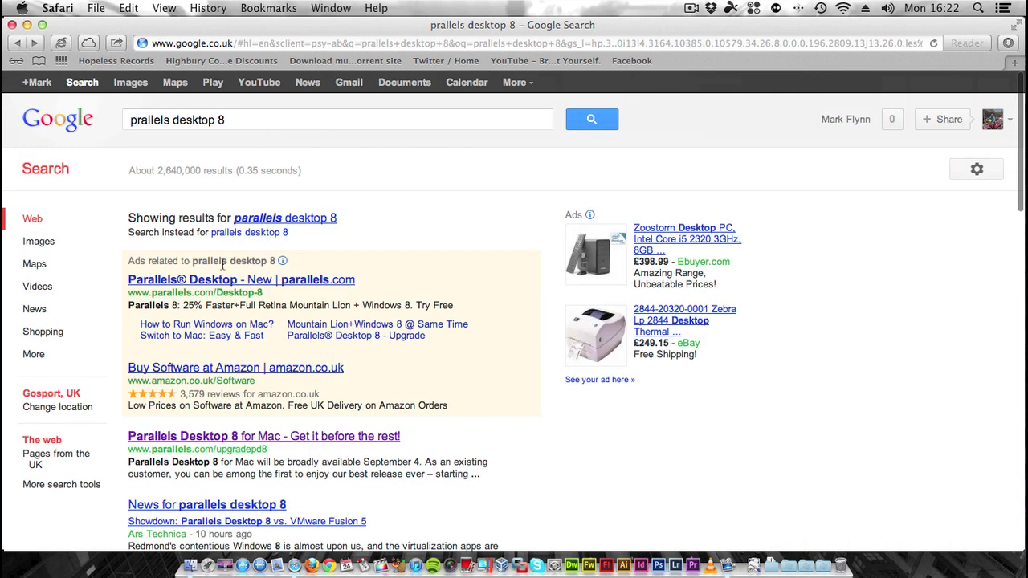
# Rerun the search with the corrected spelling "parallels desktop 8" and examine the Parallels official site's purchase, trial and upgrade options.
pyautogui.click(257, 218)
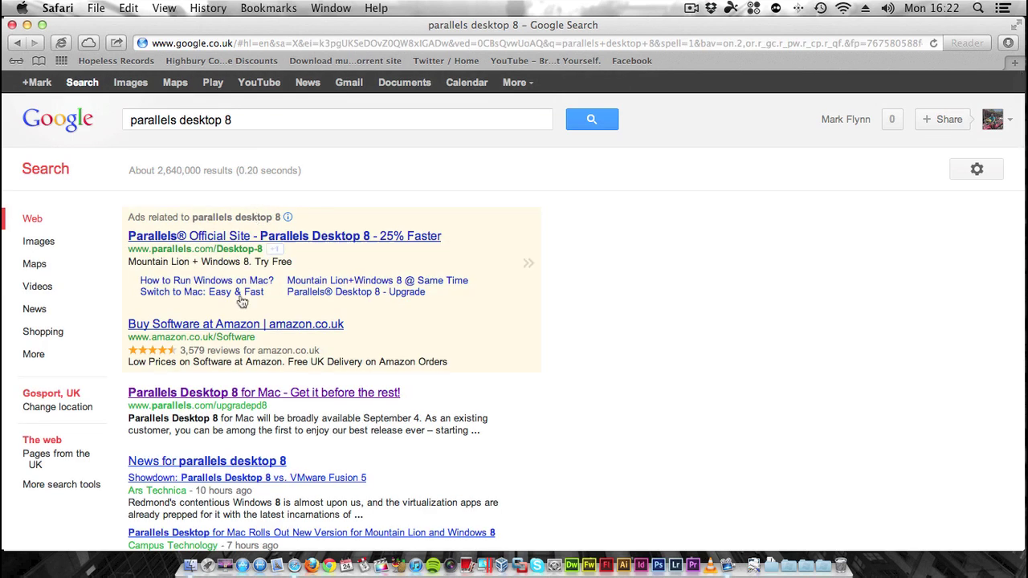
pyautogui.click(182, 237)
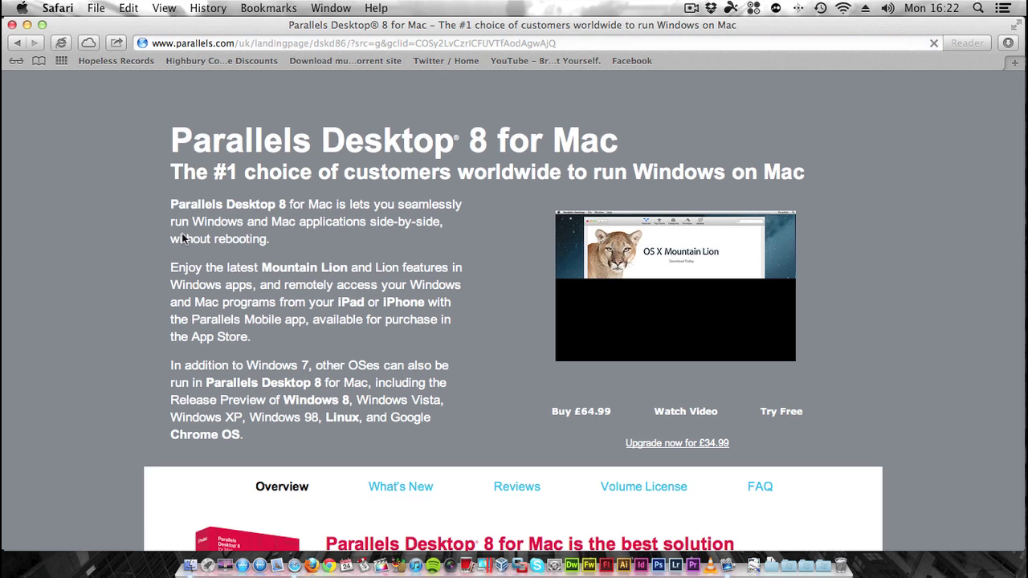
pyautogui.scroll(-5, 182, 239)
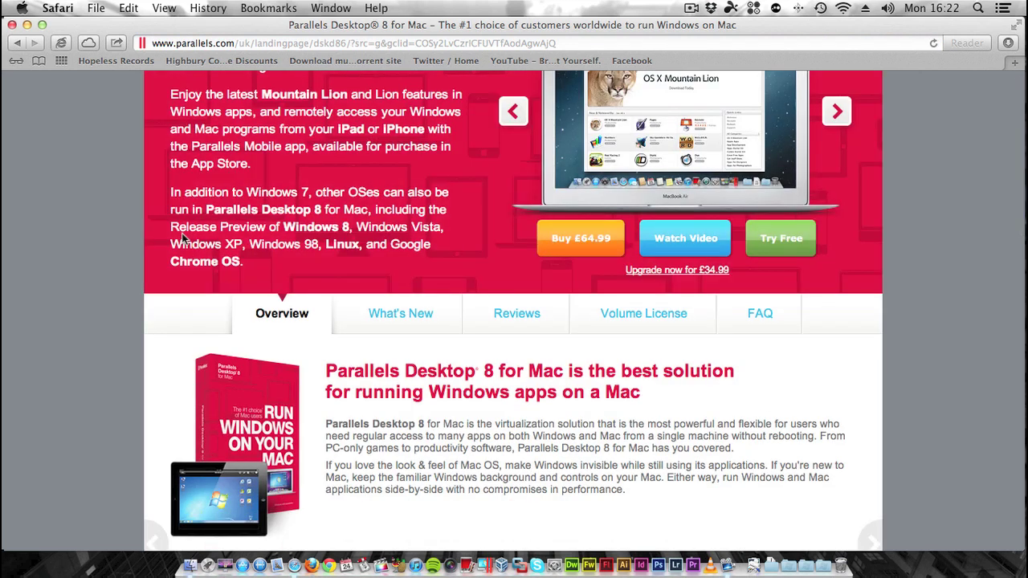
pyautogui.scroll(2, 216, 262)
pyautogui.scroll(5, 216, 261)
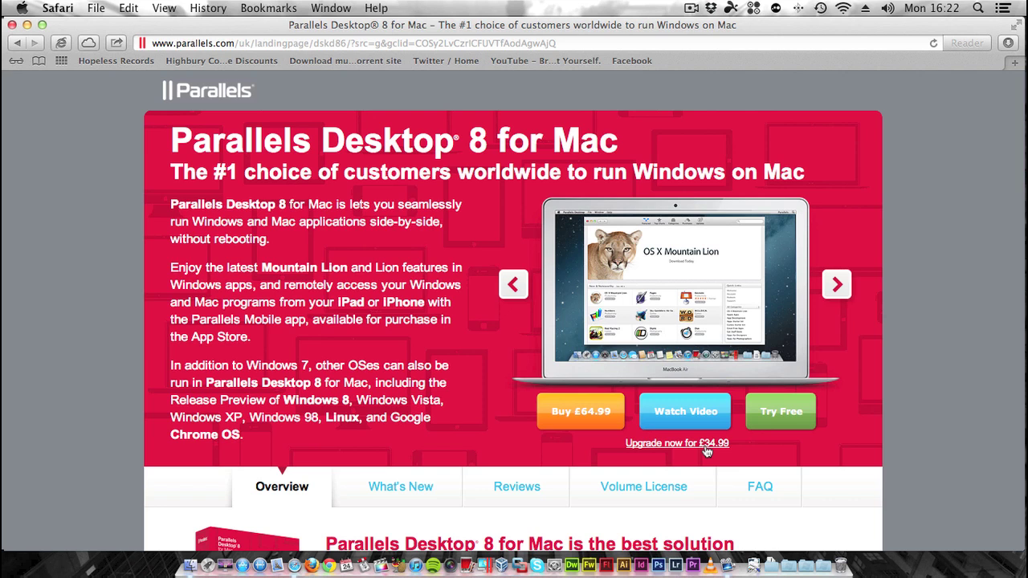
# Close the Safari window and launch Parallels Desktop from Launchpad.
pyautogui.click(12, 25)
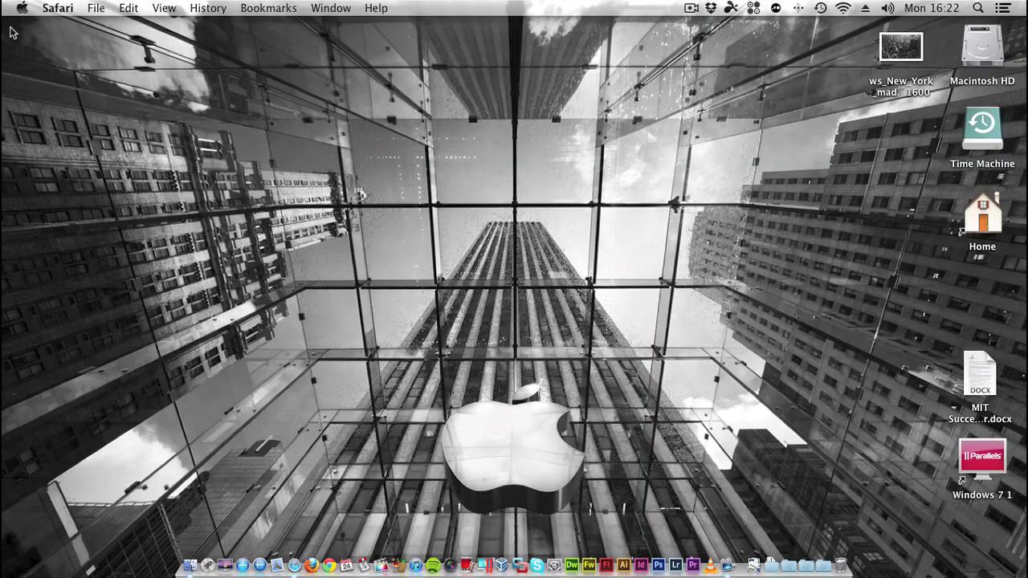
pyautogui.click(571, 494)
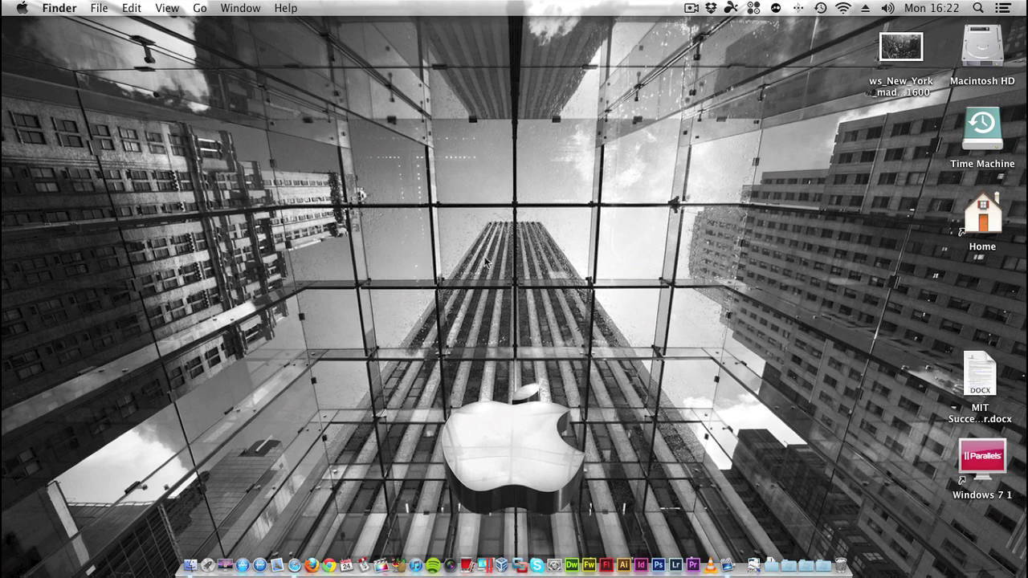
pyautogui.press('F4')
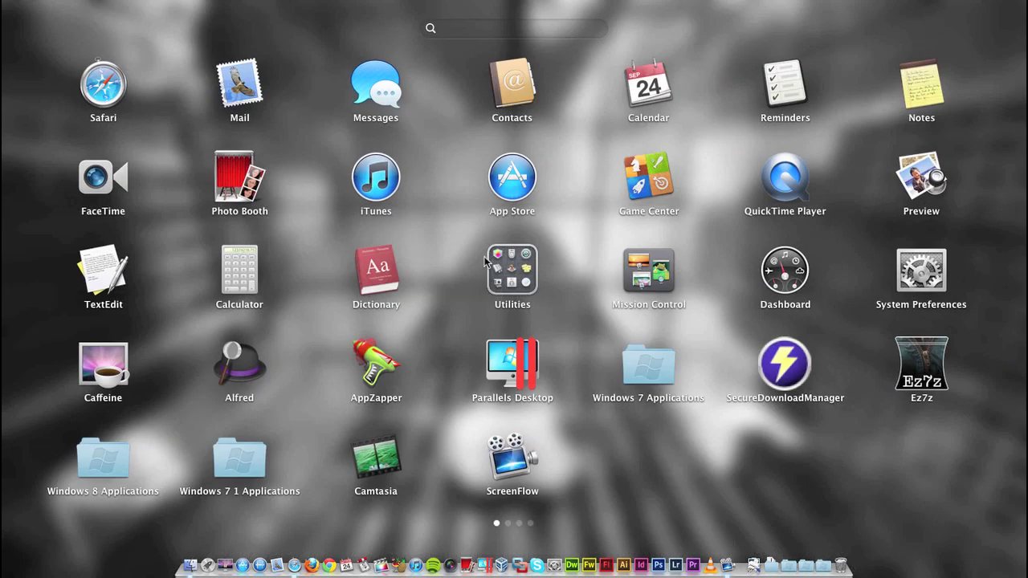
pyautogui.click(520, 370)
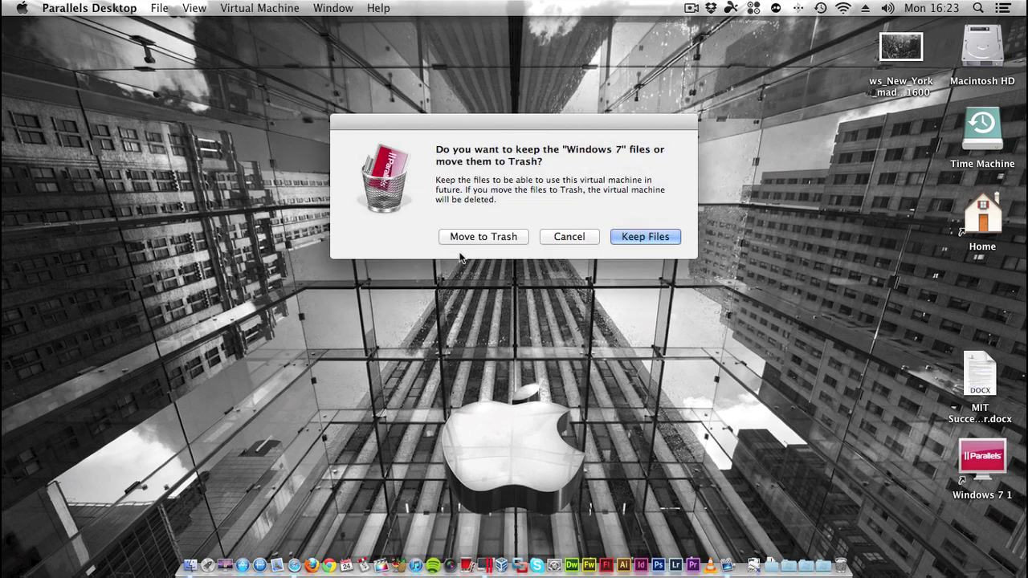
# Move the files of the "Windows 7" and "Windows 7 1" virtual machines to the Trash, accepting the removal of their Dock folders.
pyautogui.click(473, 245)
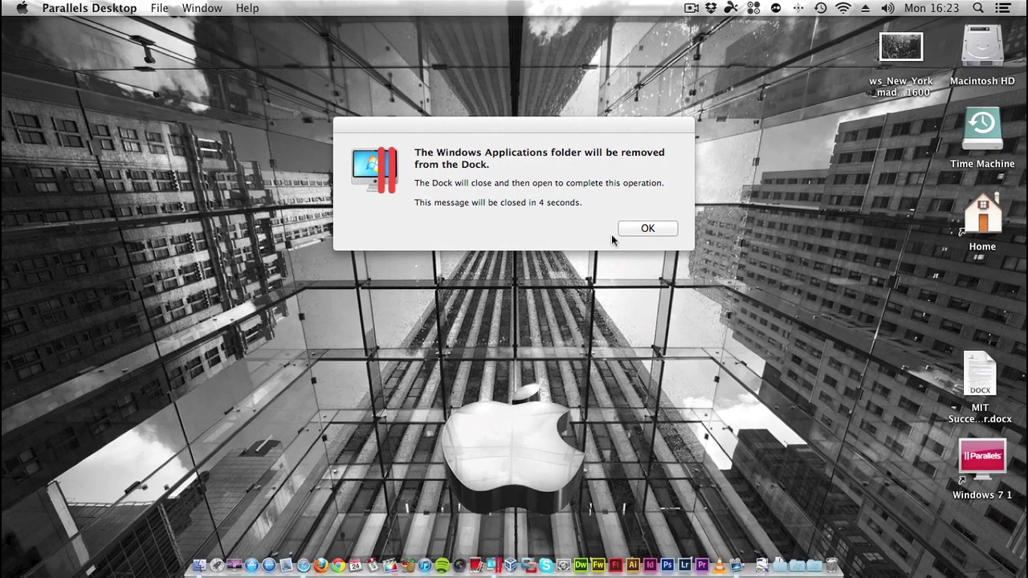
pyautogui.click(625, 230)
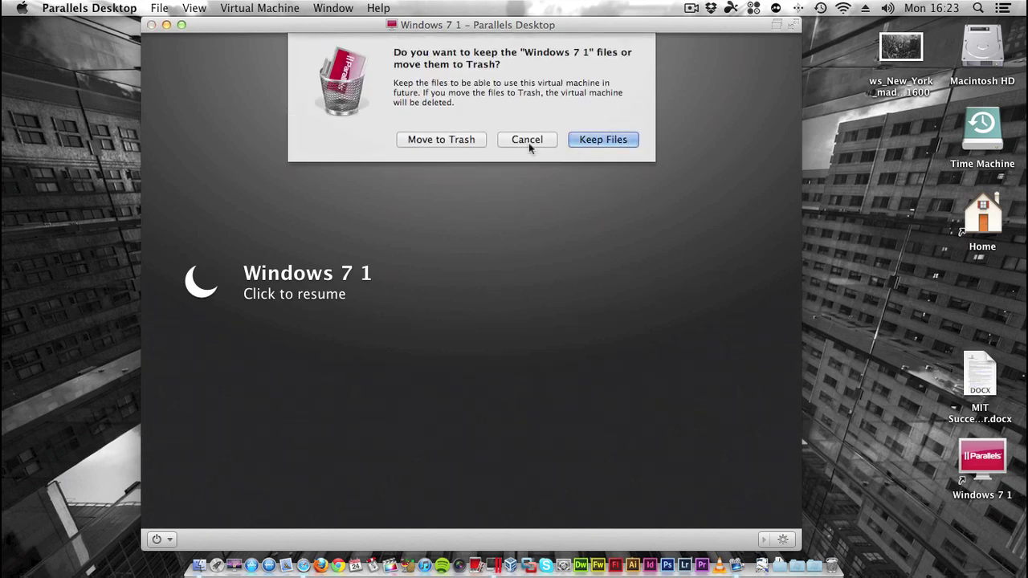
pyautogui.click(438, 143)
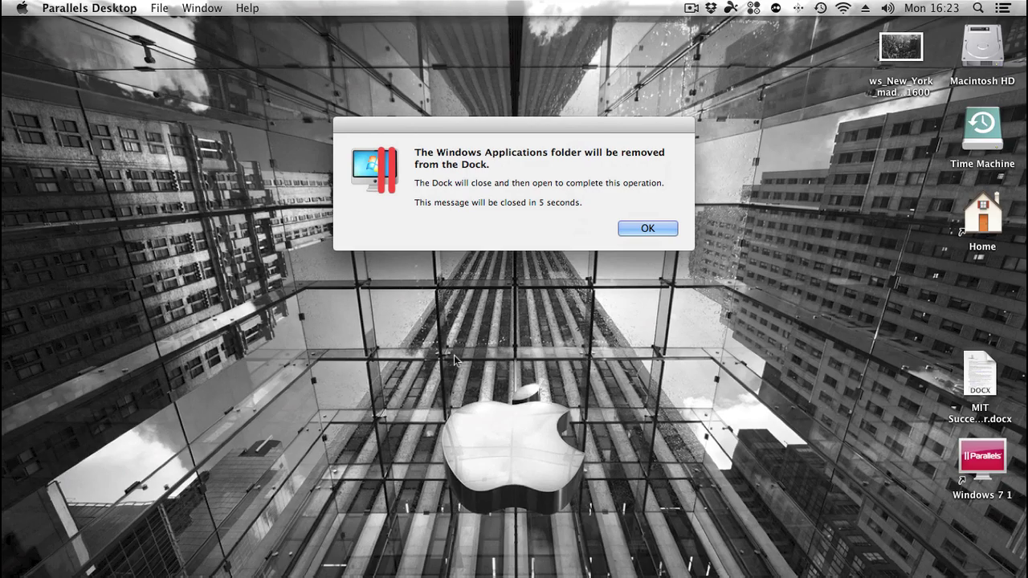
pyautogui.click(632, 230)
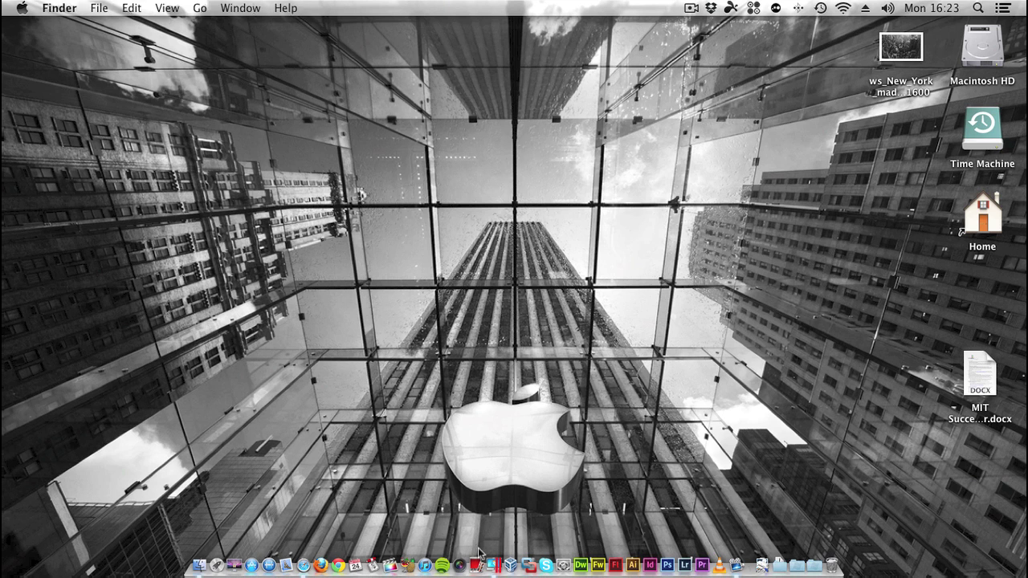
# Start a new virtual machine in Parallels Desktop, installing Windows or another OS from a DVD or image file.
pyautogui.click(502, 567)
pyautogui.click(165, 8)
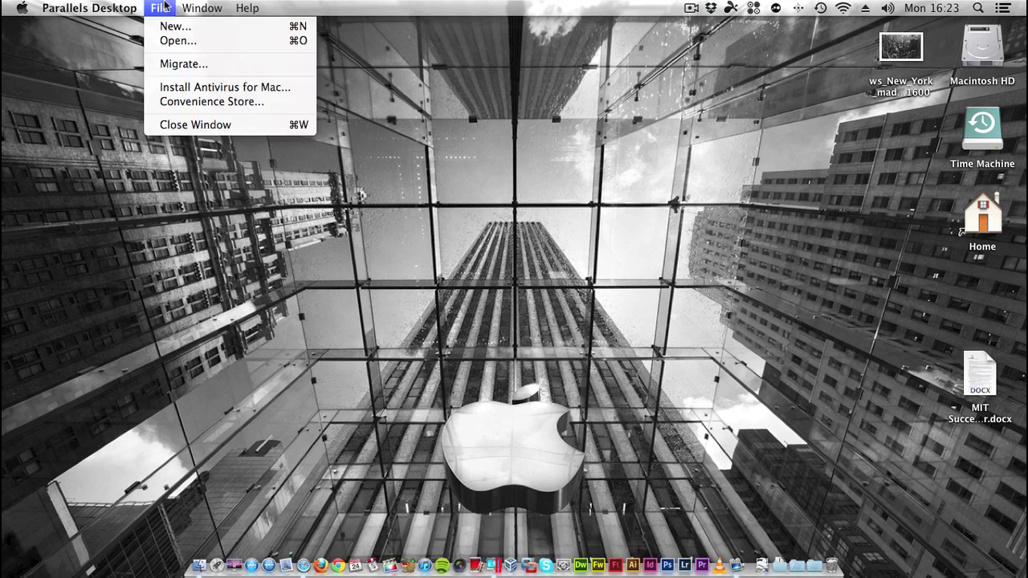
pyautogui.click(176, 28)
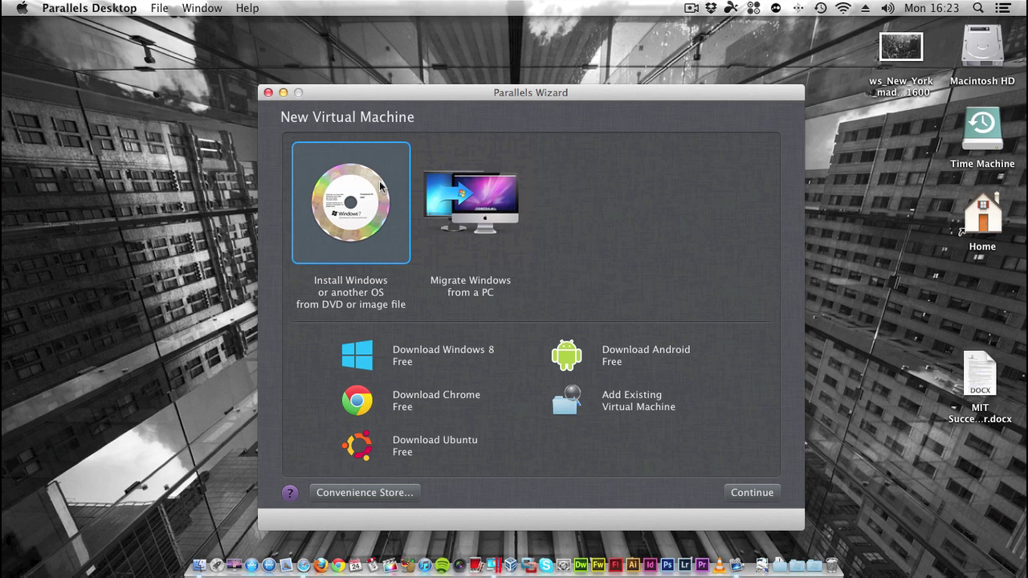
pyautogui.click(751, 492)
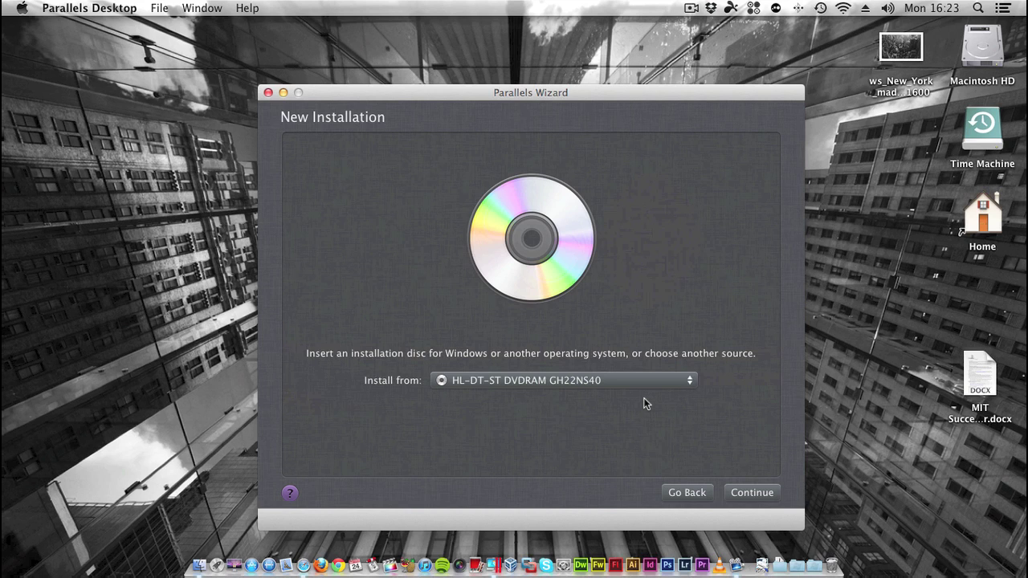
# Set the installation source to the Windows 7 Professional with Service Pack 1 (x64) ISO from Documents > Operating Systems and continue.
pyautogui.click(551, 382)
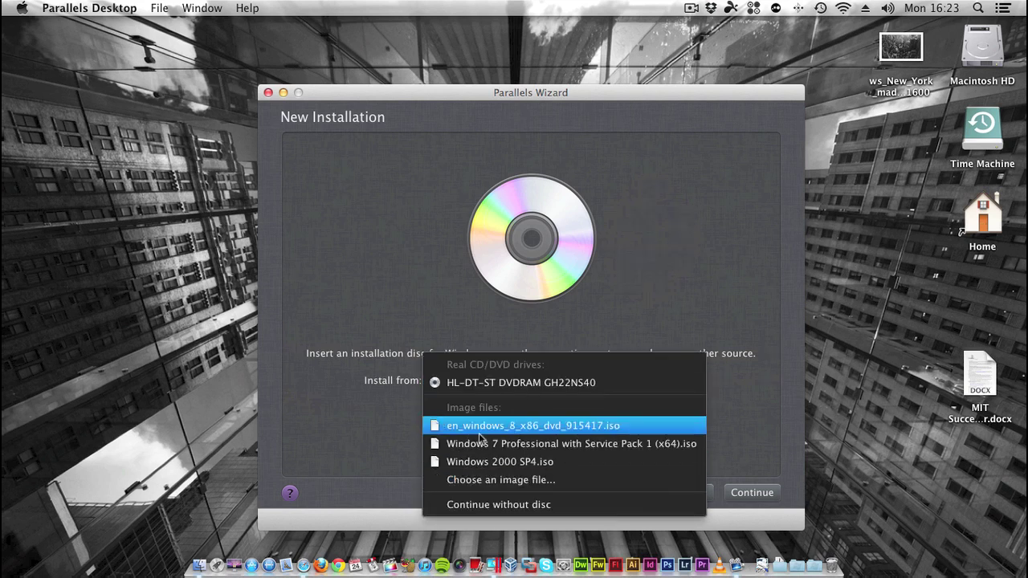
pyautogui.click(512, 480)
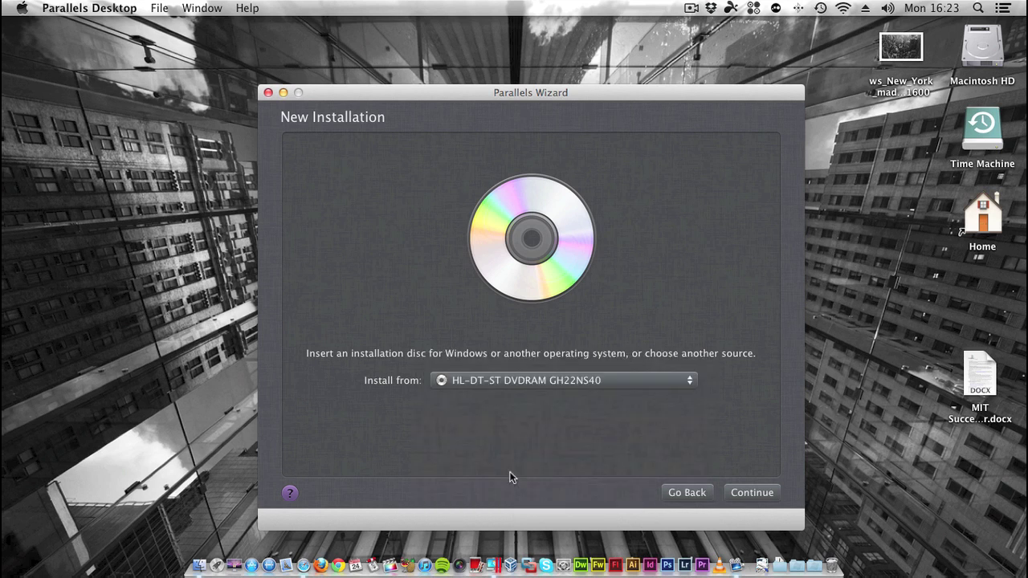
pyautogui.click(506, 280)
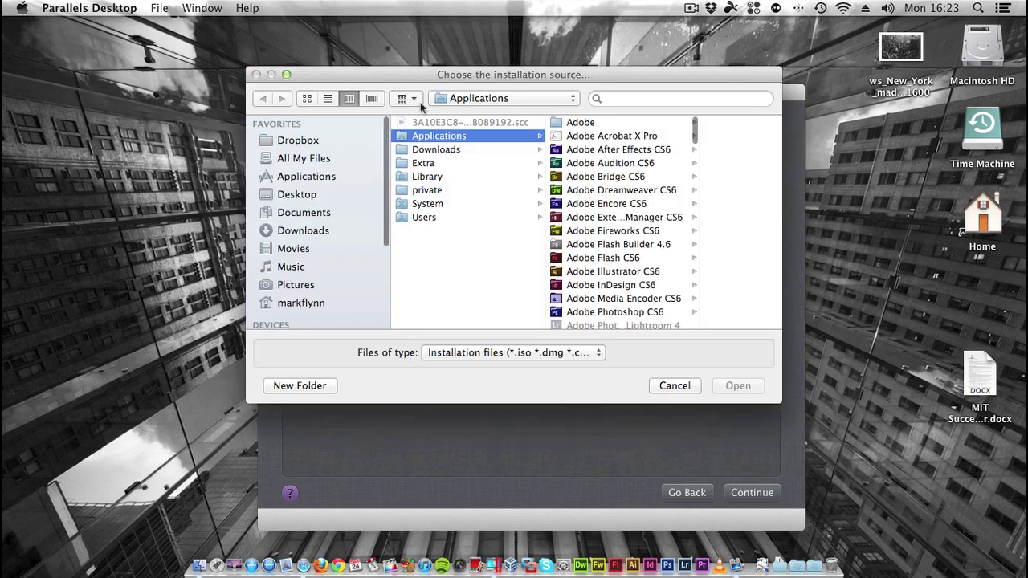
pyautogui.click(305, 213)
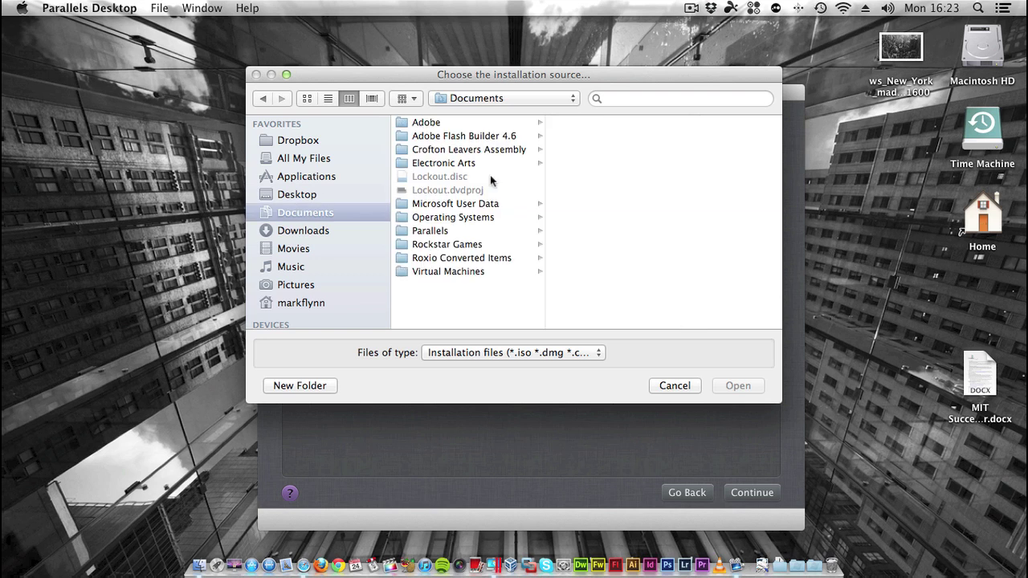
pyautogui.click(462, 218)
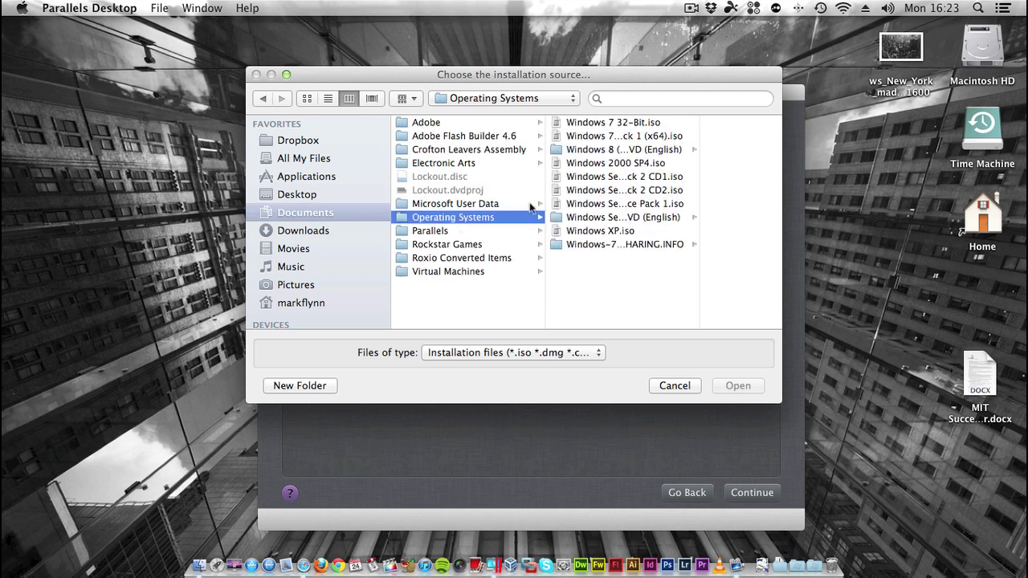
pyautogui.click(615, 137)
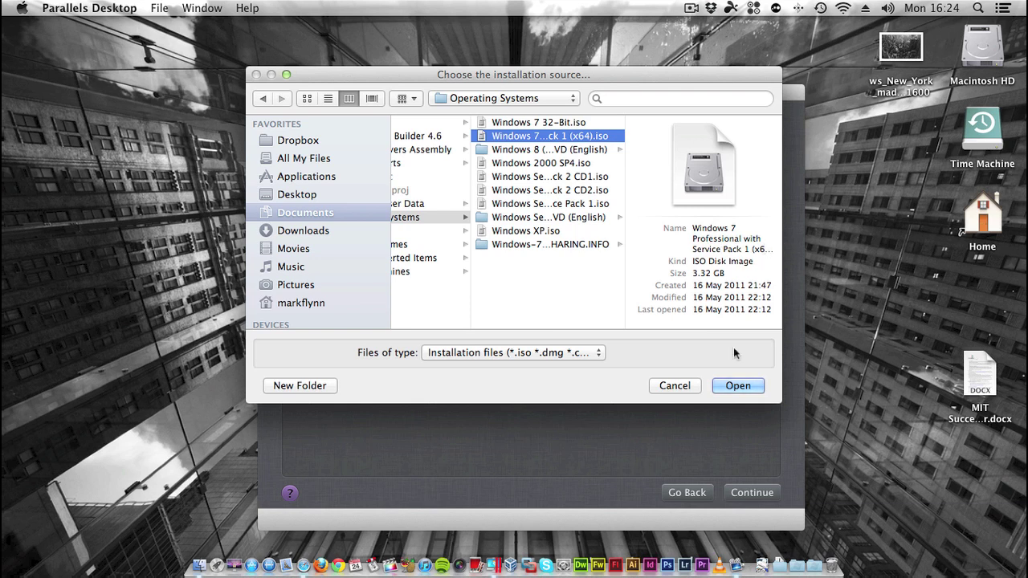
pyautogui.click(737, 386)
pyautogui.click(730, 495)
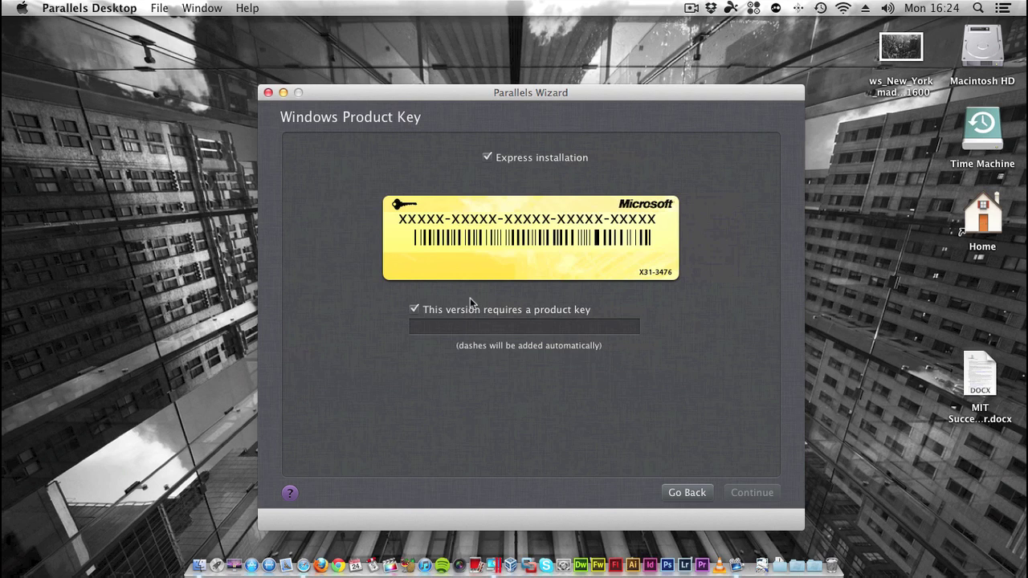
# Turn off the product key requirement for the express installation and set Windows programs to work Like a PC.
pyautogui.click(425, 315)
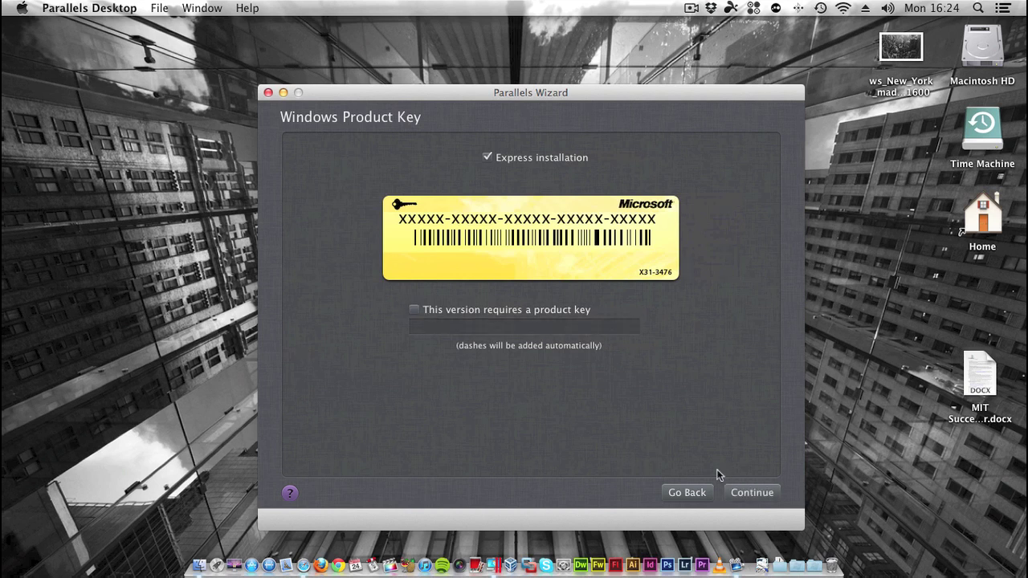
pyautogui.click(751, 492)
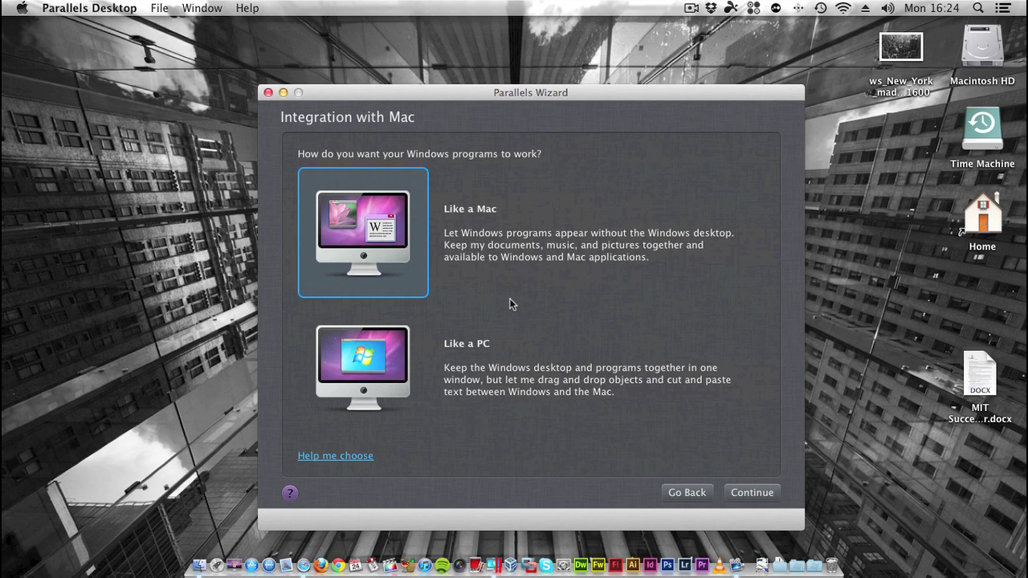
pyautogui.click(389, 321)
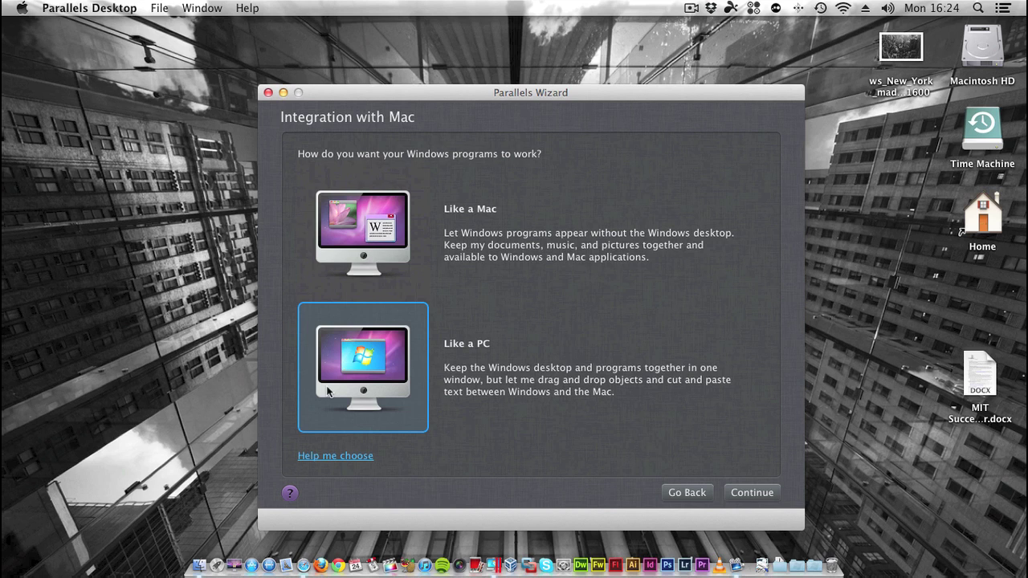
pyautogui.click(737, 497)
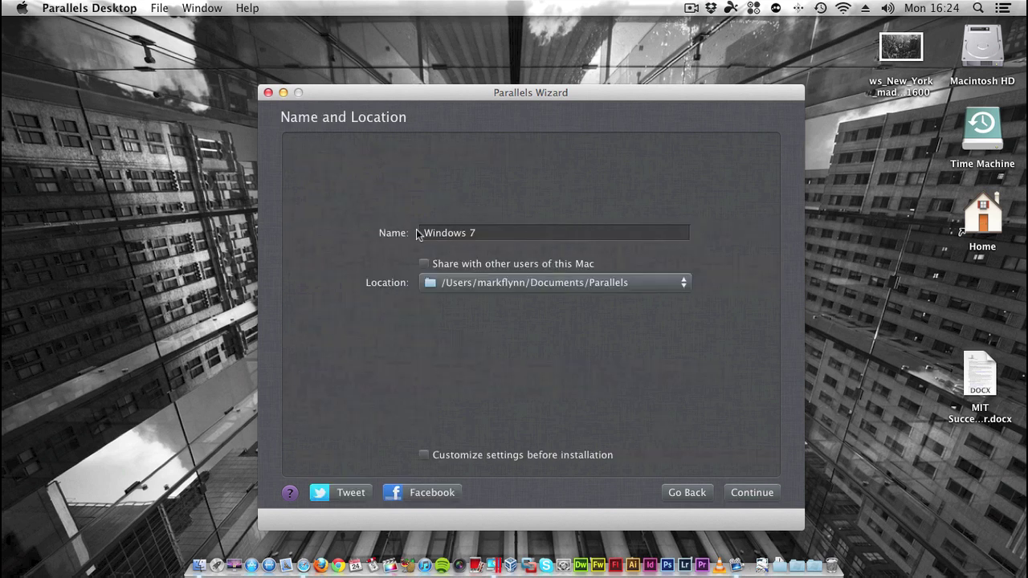
# Keep the virtual machine name Windows 7, turn on customizing settings before installation and continue.
pyautogui.click(486, 234)
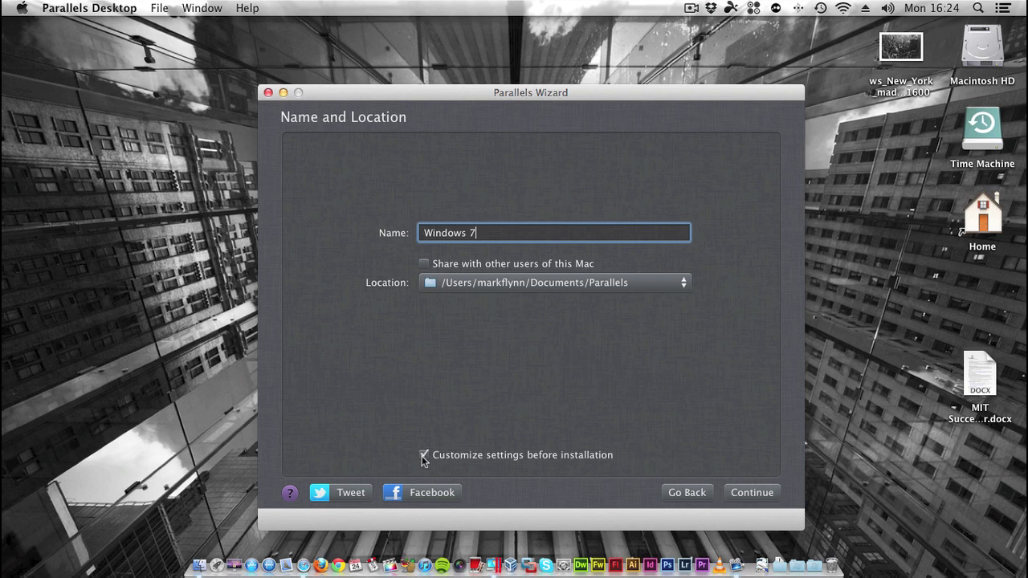
pyautogui.click(740, 489)
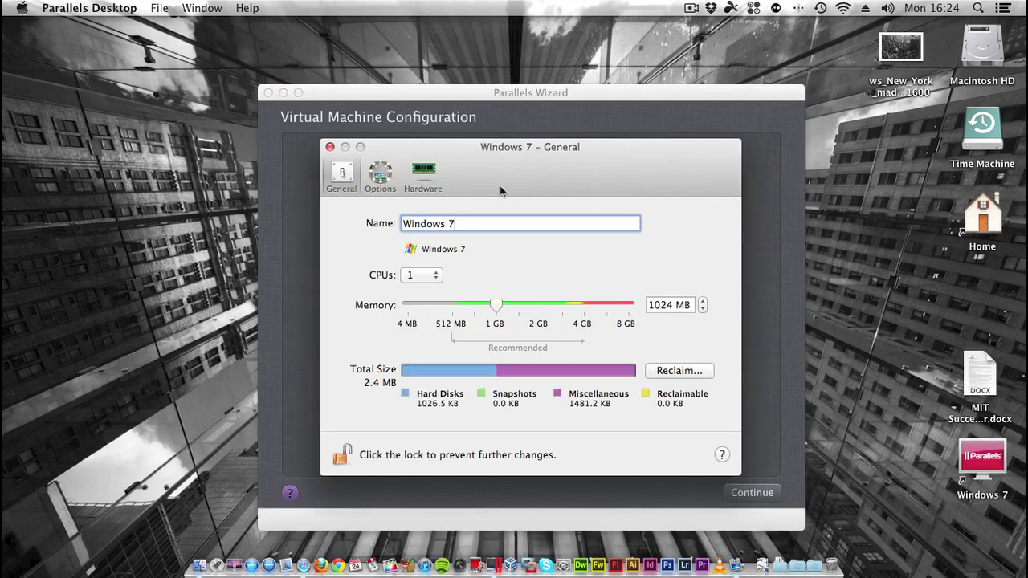
# Keep the virtual machine at 1 CPU and set its memory to 2 GB.
pyautogui.moveTo(499, 151); pyautogui.dragTo(494, 153)
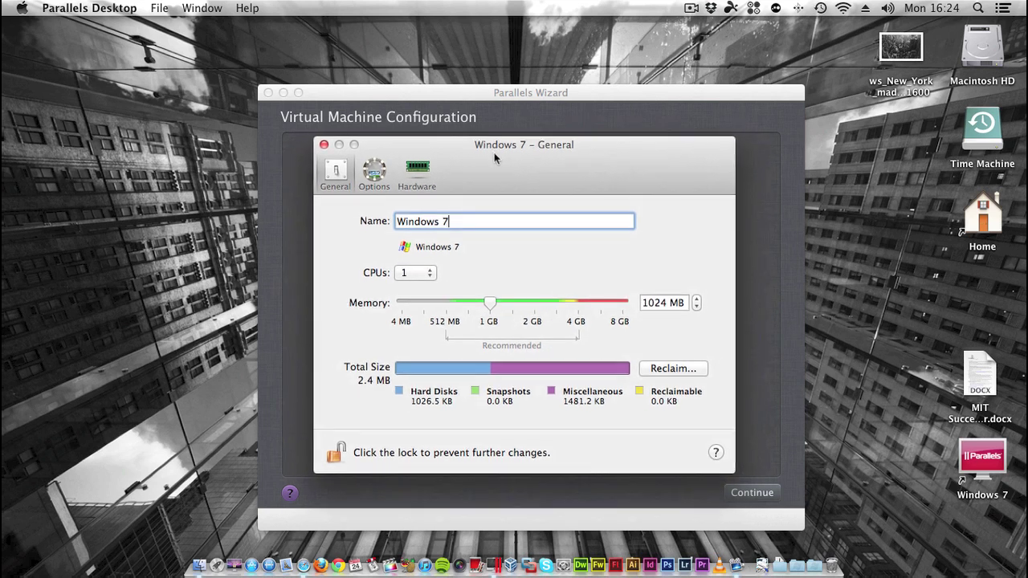
pyautogui.click(422, 276)
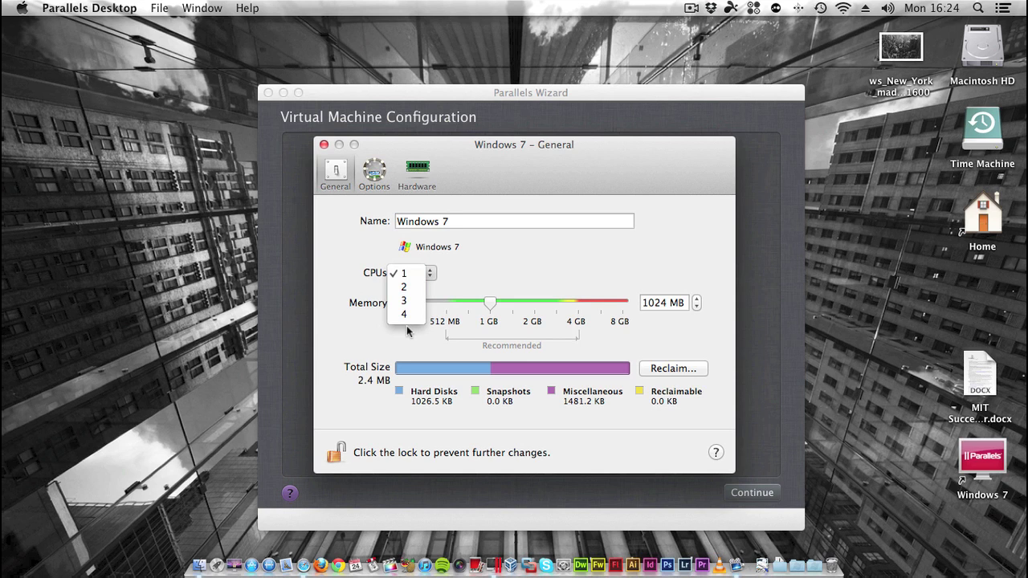
pyautogui.click(406, 275)
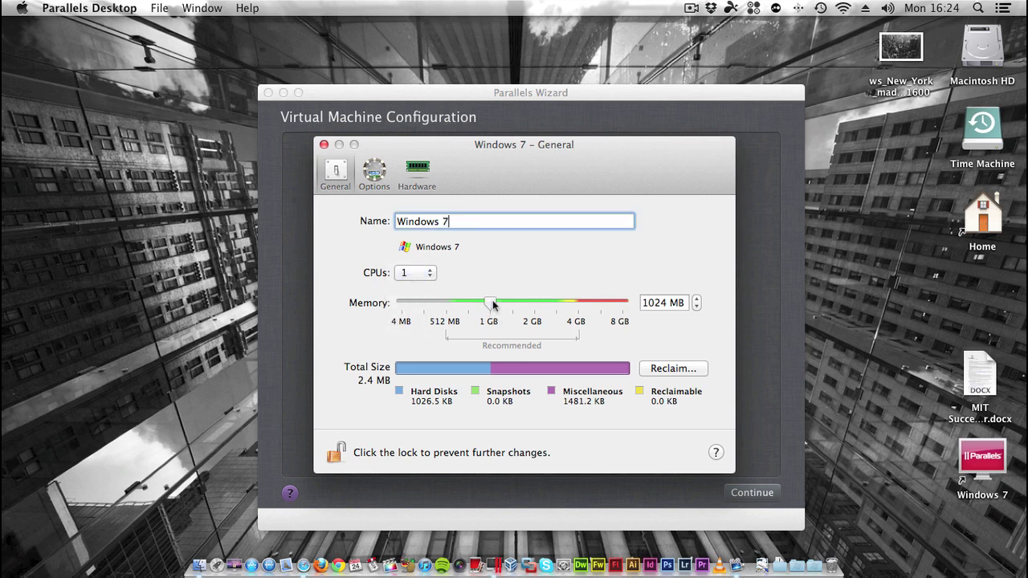
pyautogui.moveTo(493, 304); pyautogui.dragTo(535, 304)
# Check the virtual machine's startup and shutdown options and keep the optimization performance on Faster virtual machine.
pyautogui.click(389, 174)
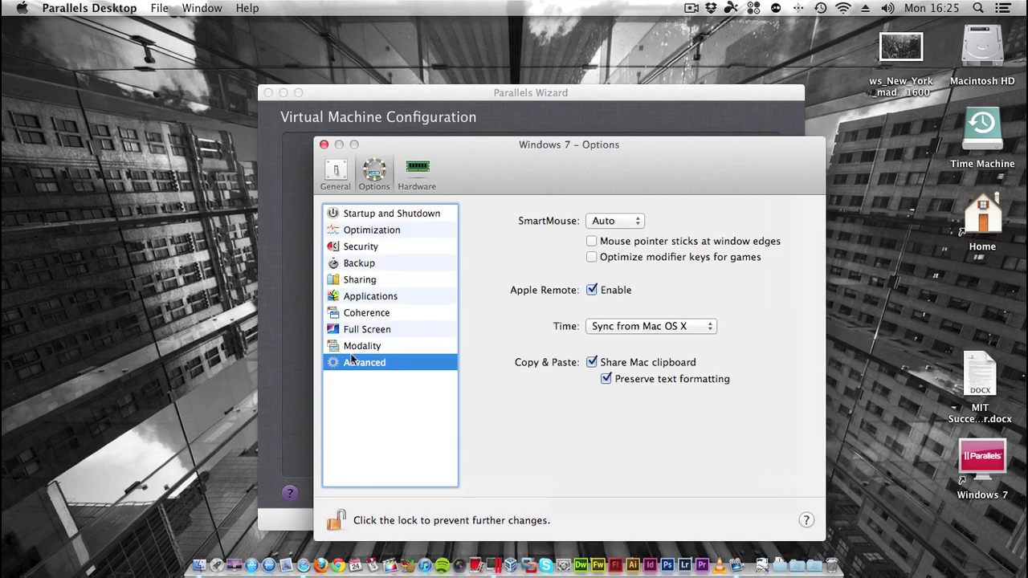
pyautogui.click(380, 215)
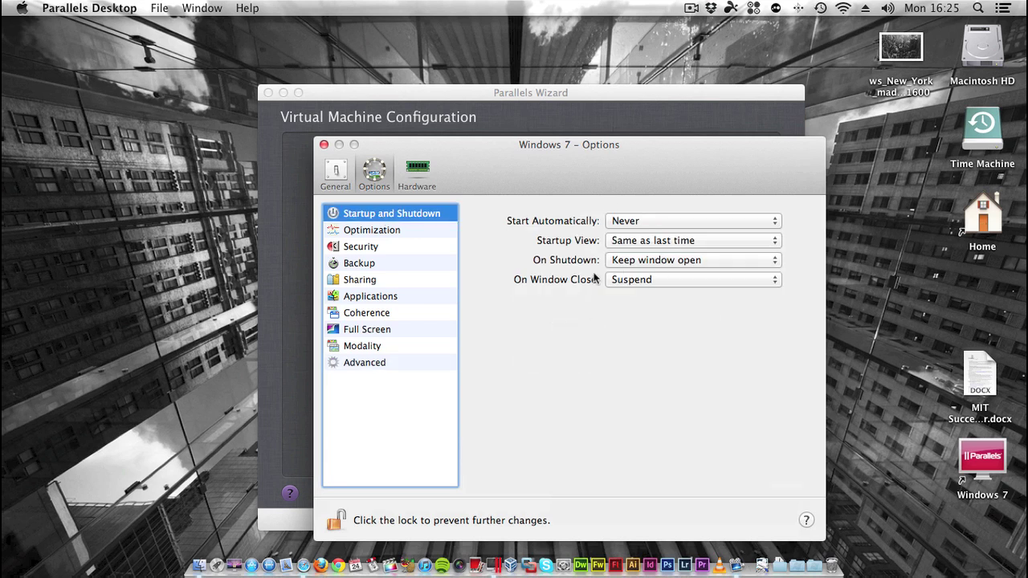
pyautogui.click(413, 228)
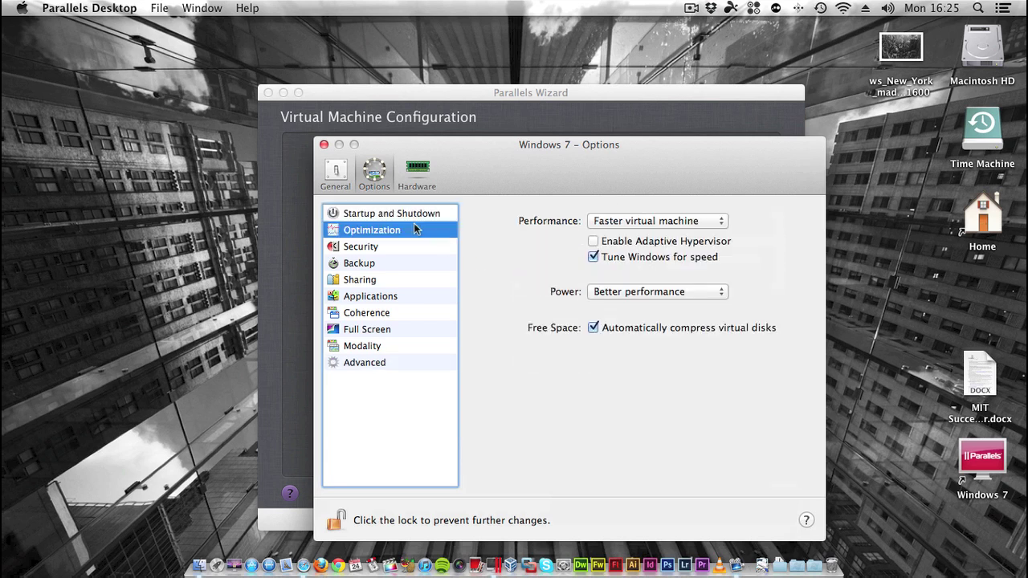
pyautogui.click(648, 222)
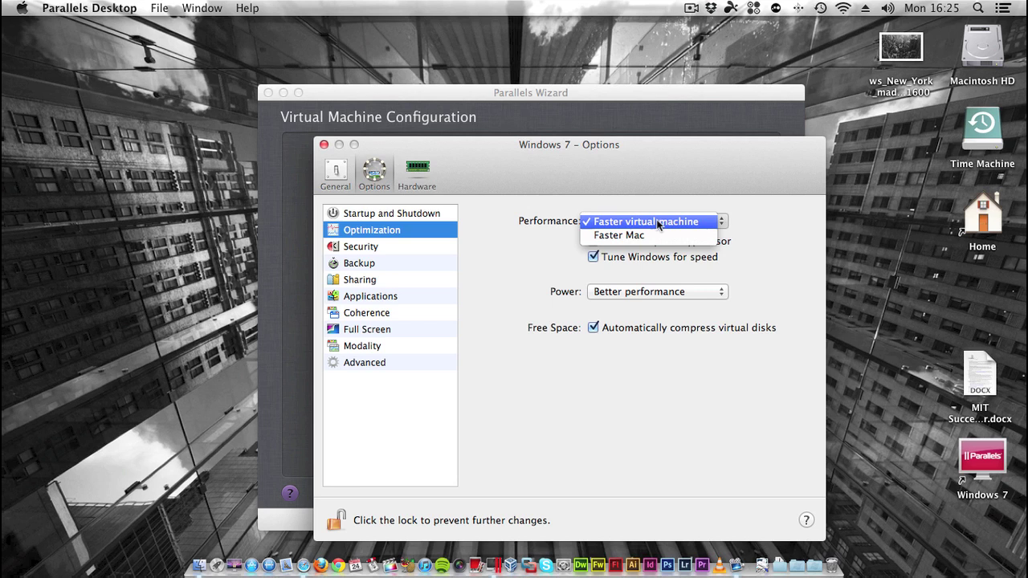
pyautogui.click(637, 223)
# Examine the virtual machine's Security, Backup, Sharing, Applications, Coherence, Full Screen and Advanced options, leaving Mac OS X full screen enabled.
pyautogui.click(364, 245)
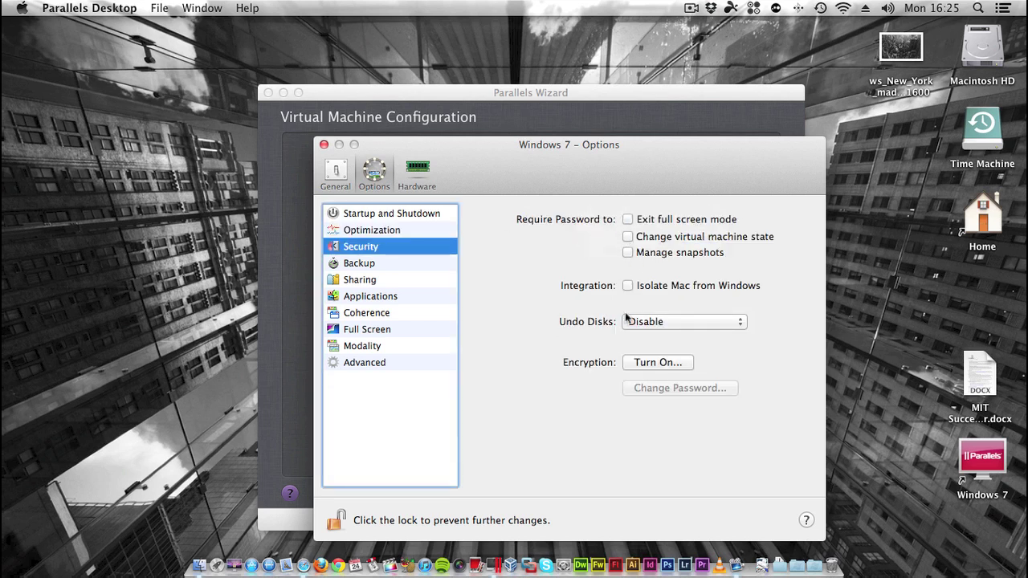
pyautogui.click(371, 262)
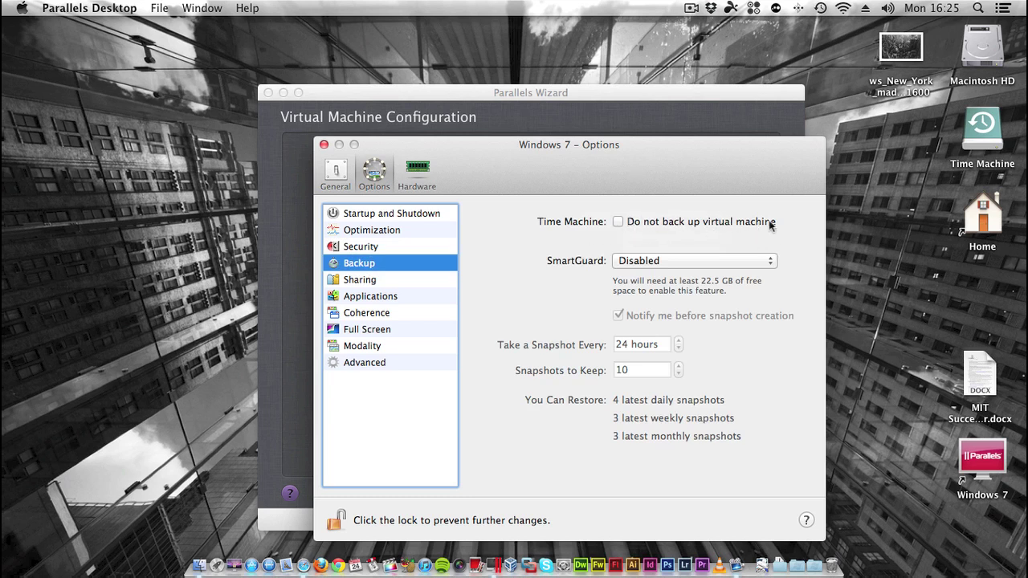
pyautogui.click(367, 280)
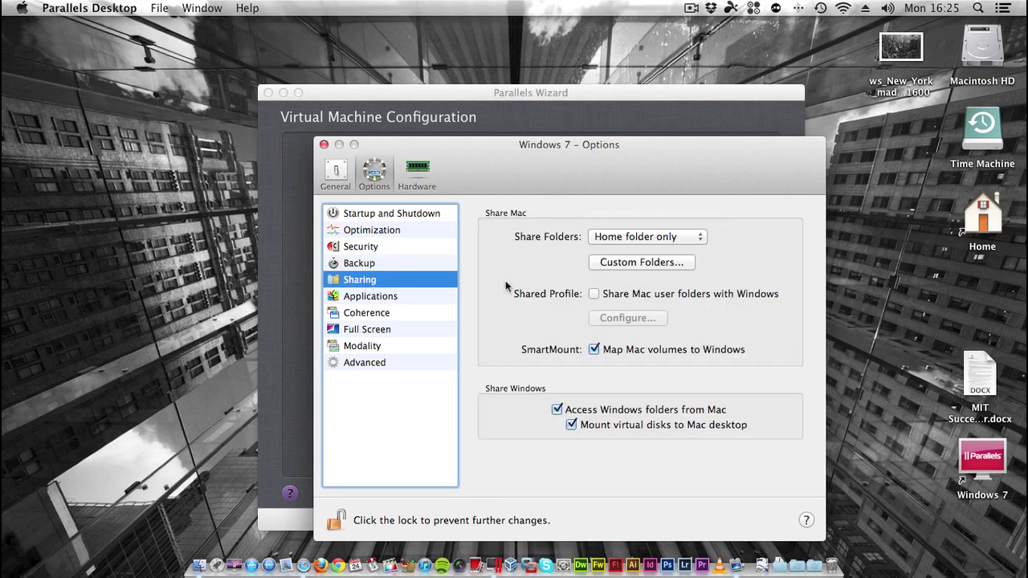
pyautogui.click(368, 297)
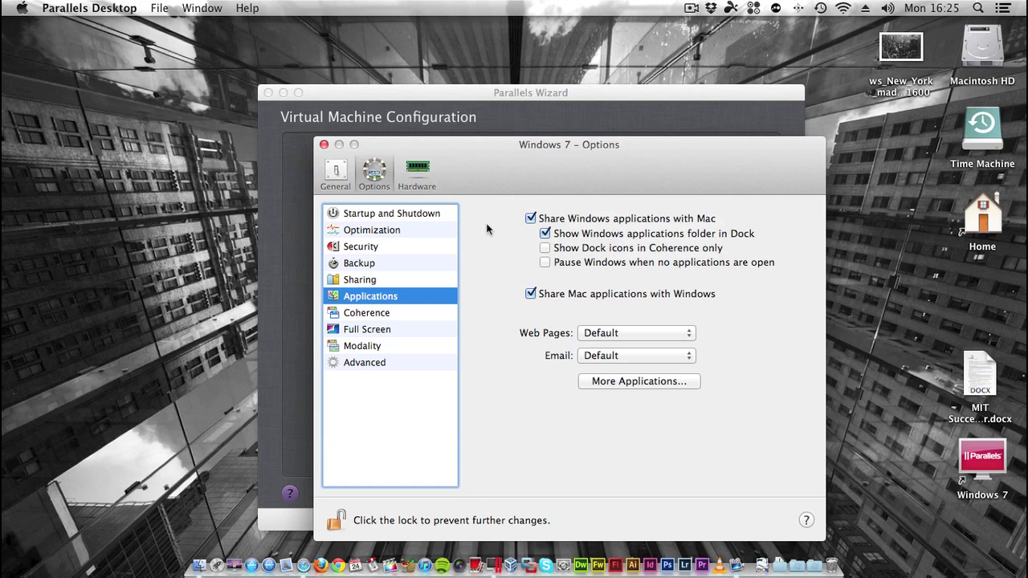
pyautogui.click(364, 315)
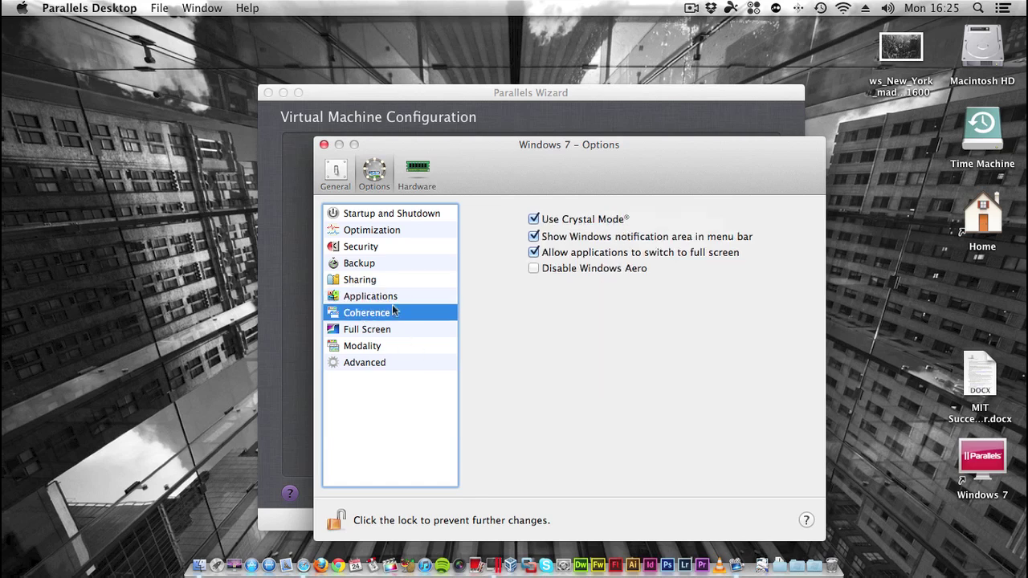
pyautogui.click(373, 331)
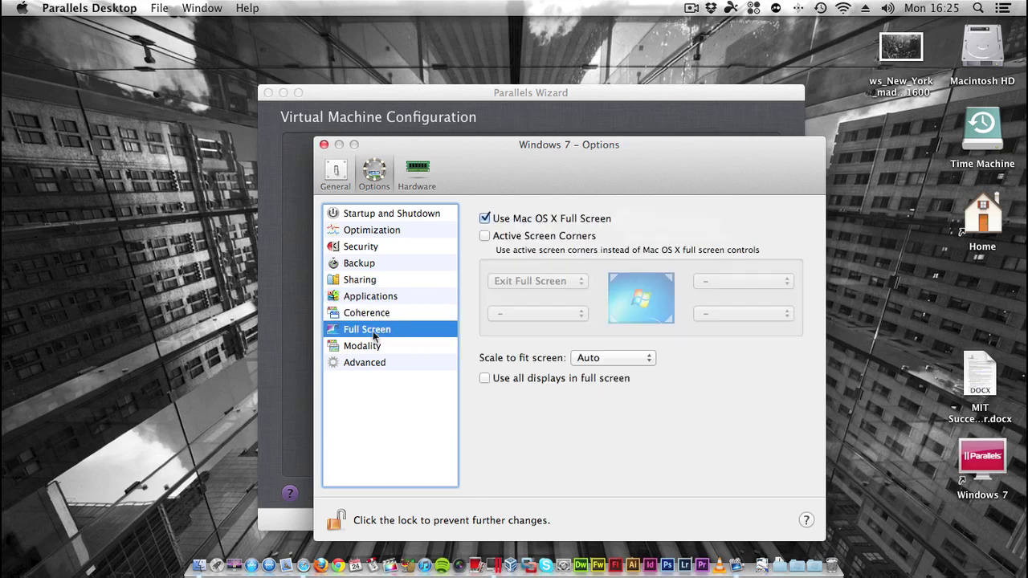
pyautogui.click(511, 224)
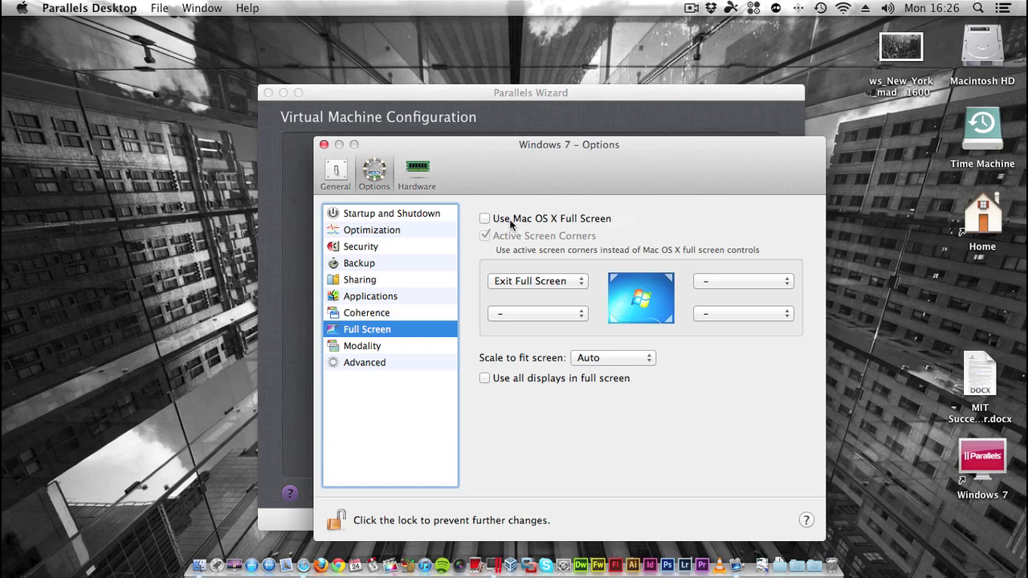
pyautogui.click(510, 224)
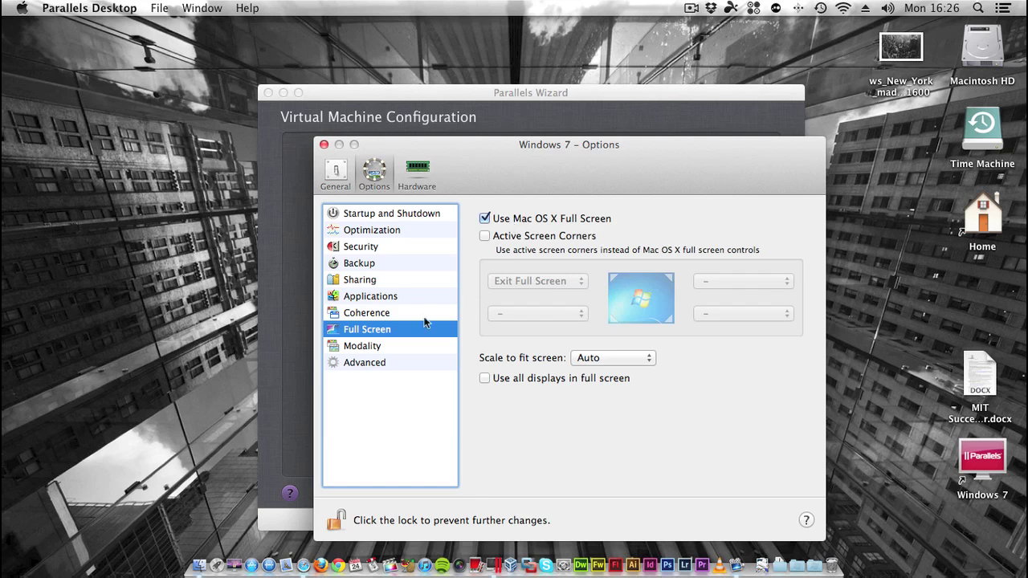
pyautogui.click(365, 366)
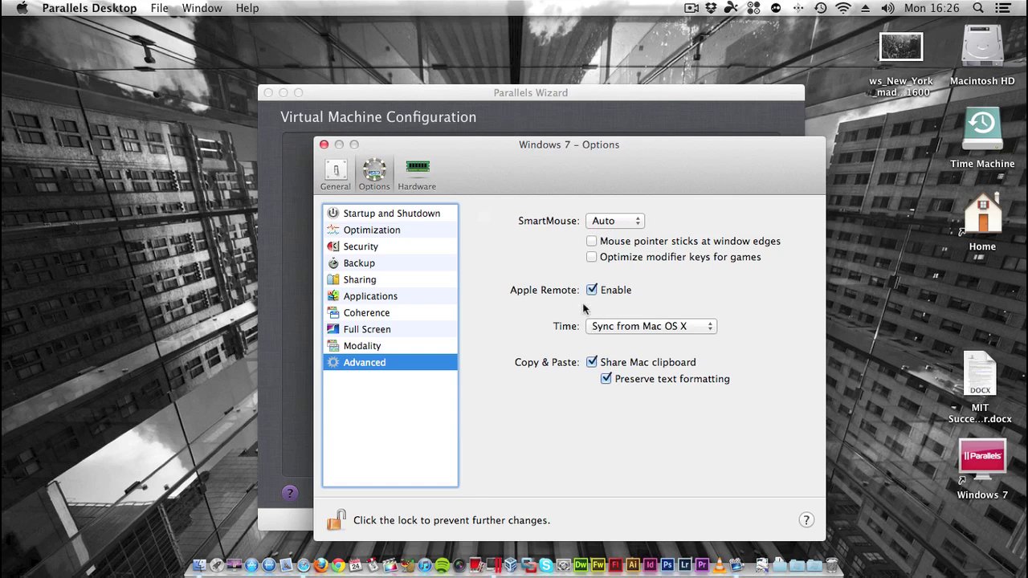
# Check the hardware boot order and video settings, keeping 3D acceleration on DirectX10 (experimental).
pyautogui.click(404, 175)
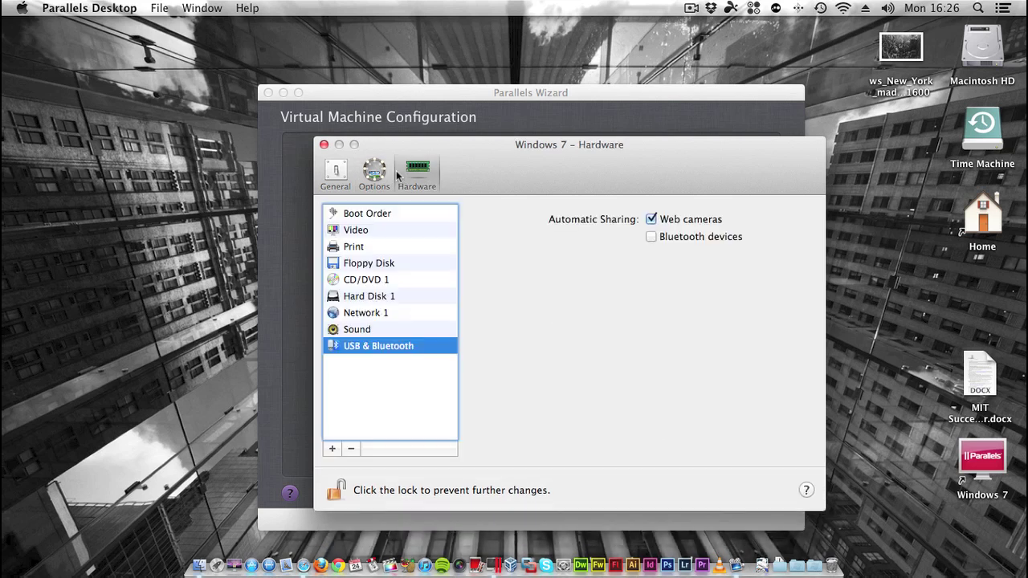
pyautogui.click(347, 218)
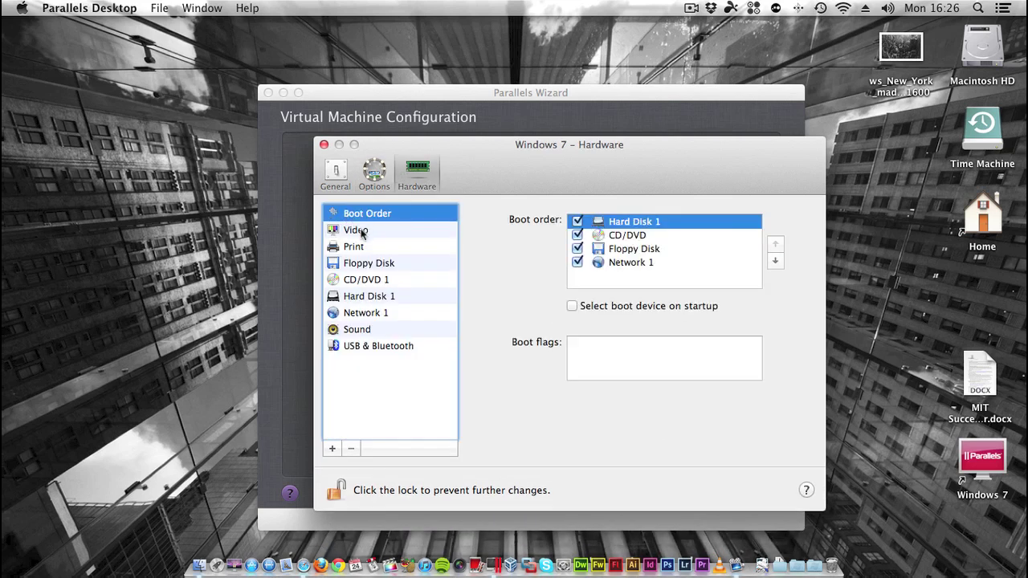
pyautogui.click(360, 231)
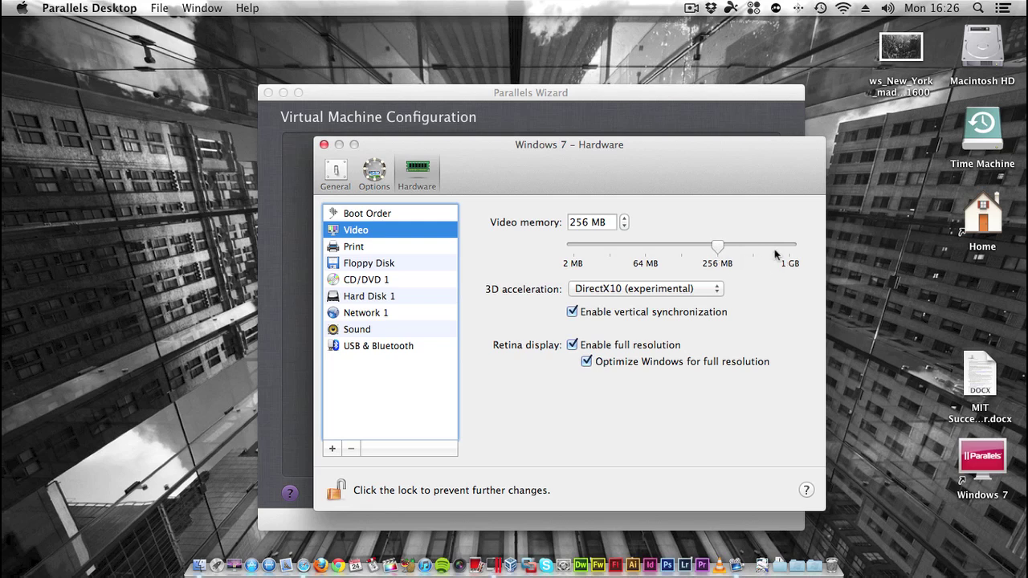
pyautogui.click(592, 294)
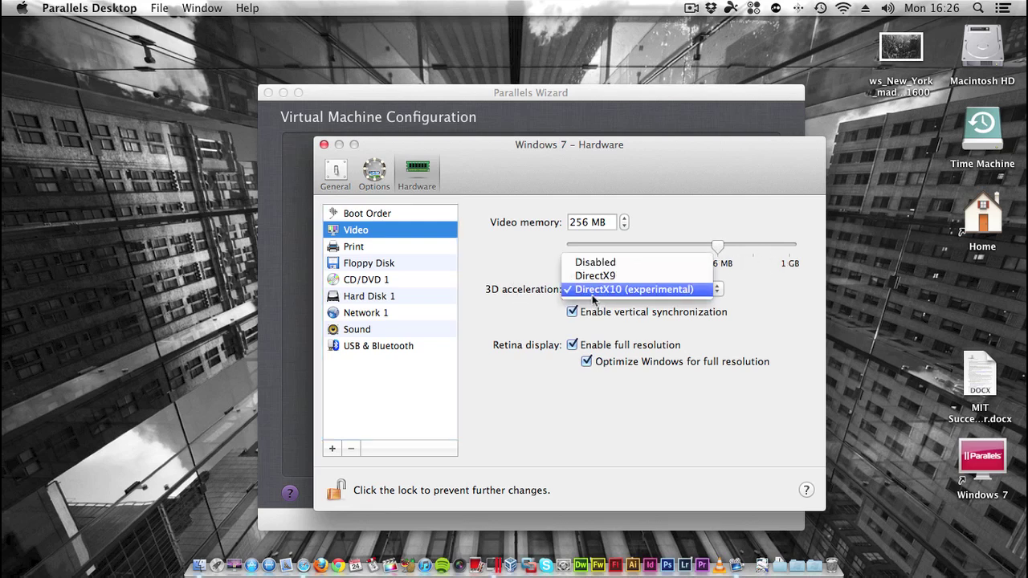
pyautogui.click(593, 293)
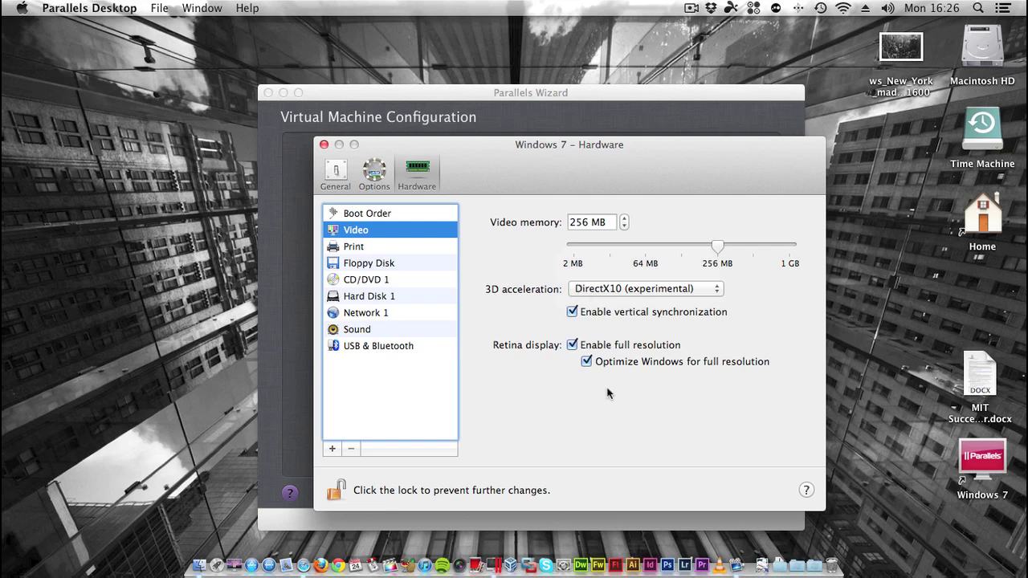
# Examine the virtual machine's printer, CD/DVD drive and hard disk settings.
pyautogui.click(352, 247)
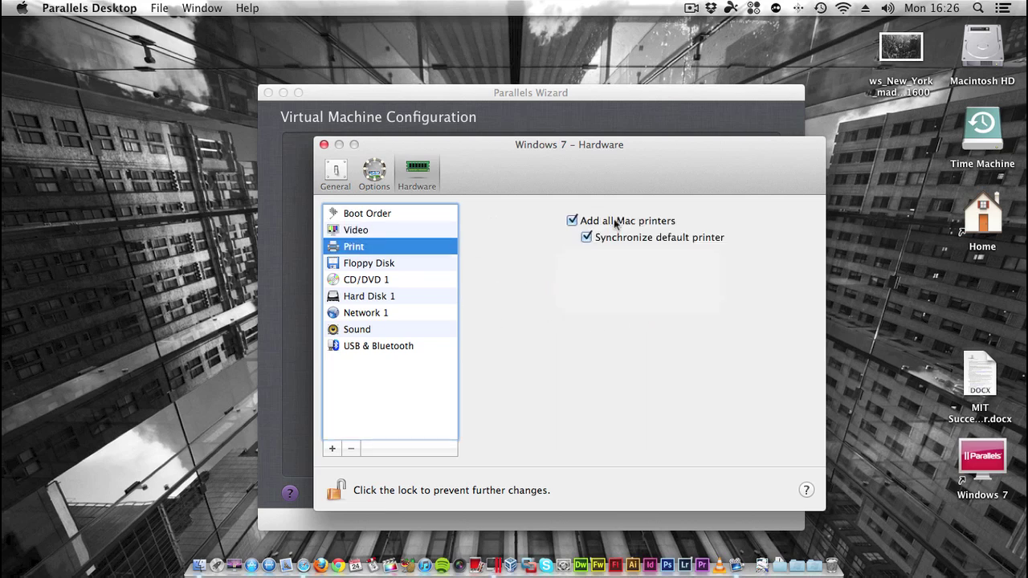
pyautogui.click(352, 280)
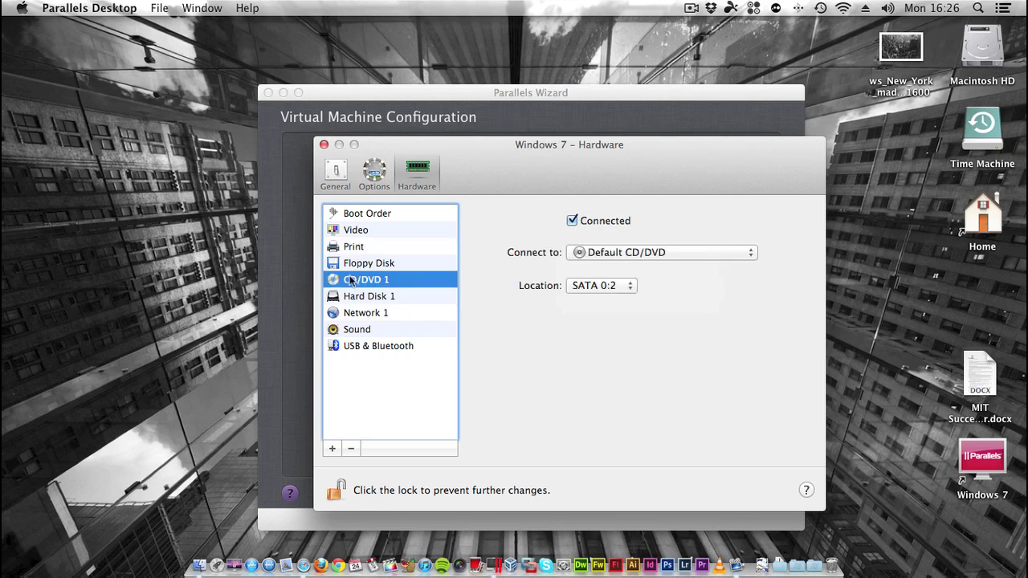
pyautogui.click(355, 297)
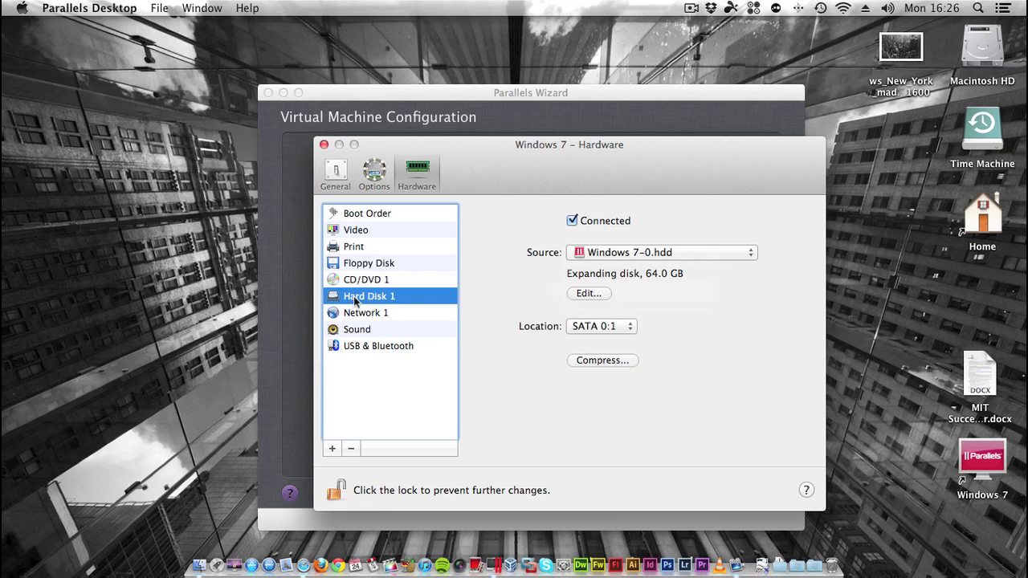
pyautogui.click(357, 313)
pyautogui.click(366, 298)
# Review the network adapter types, keeping Shared Network, and check the sound and USB & Bluetooth settings.
pyautogui.click(347, 315)
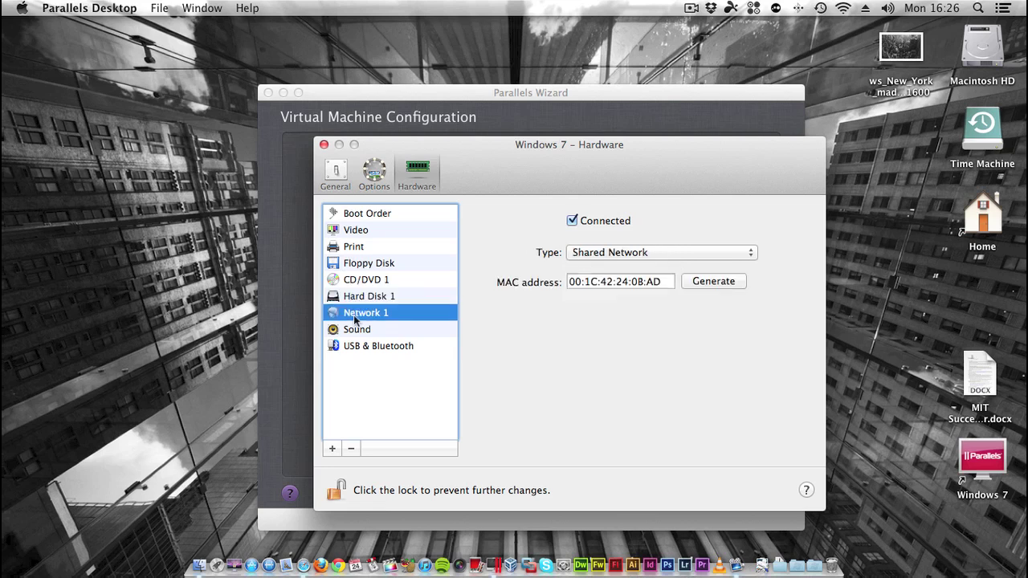
pyautogui.click(649, 255)
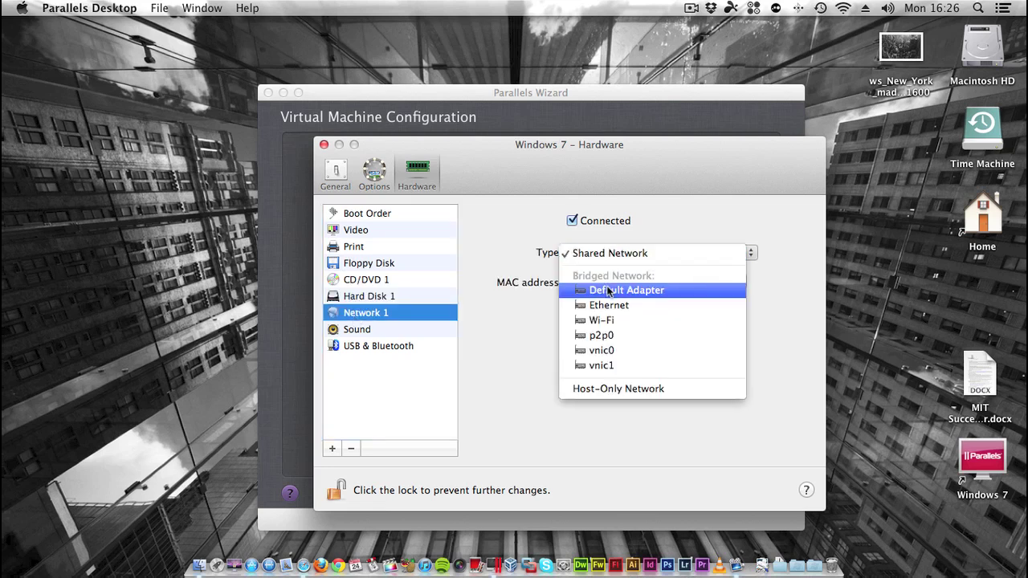
pyautogui.click(638, 251)
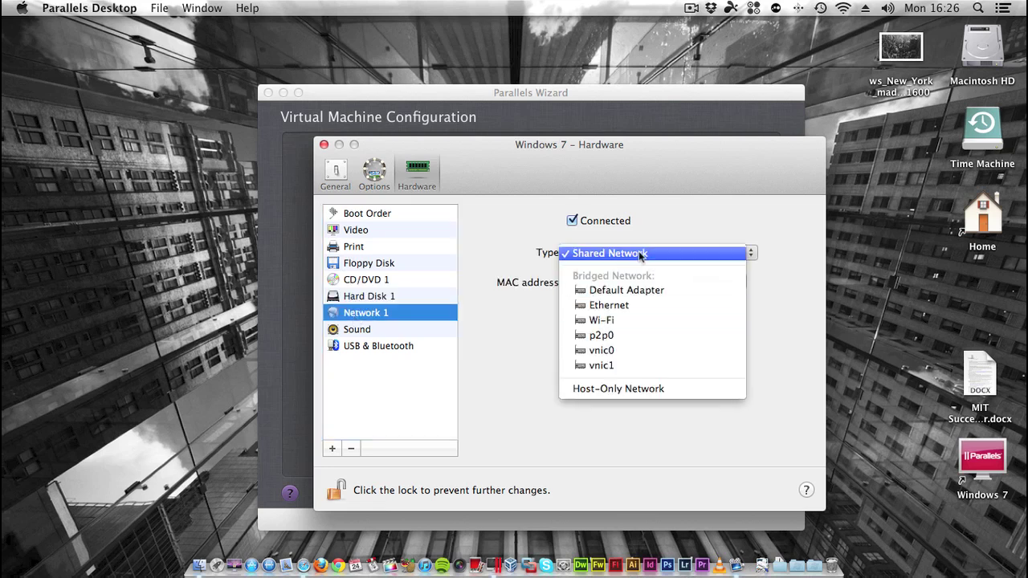
pyautogui.click(358, 329)
pyautogui.click(364, 347)
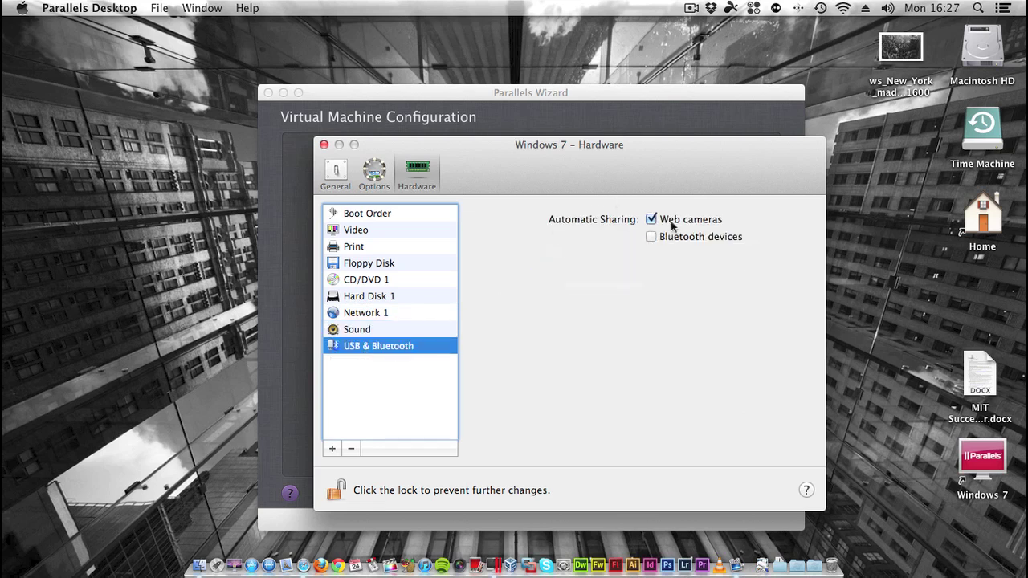
# Close the configuration, start the installation and choose Windows 7 Home Premium as the operating system to install.
pyautogui.click(323, 144)
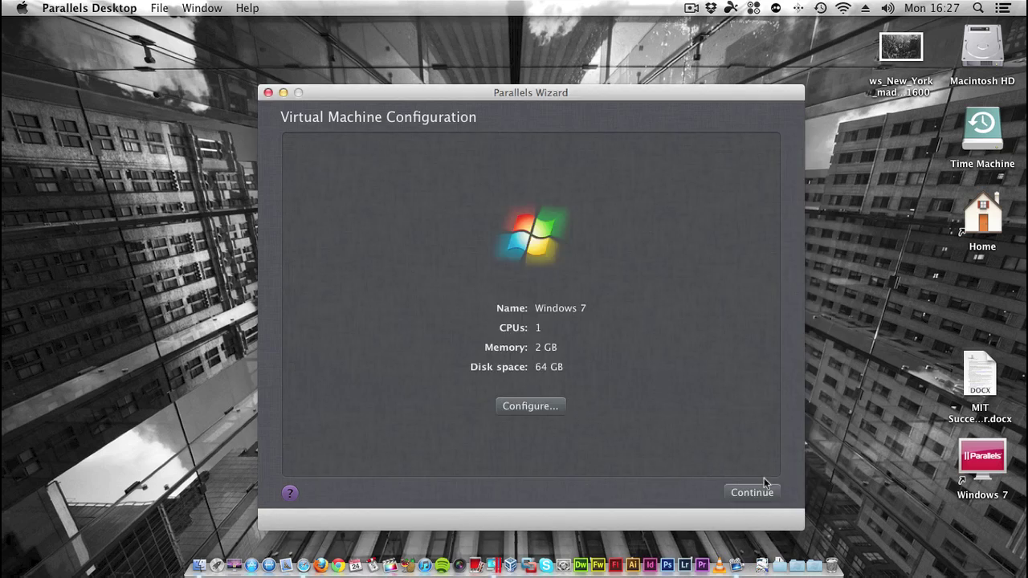
pyautogui.click(747, 493)
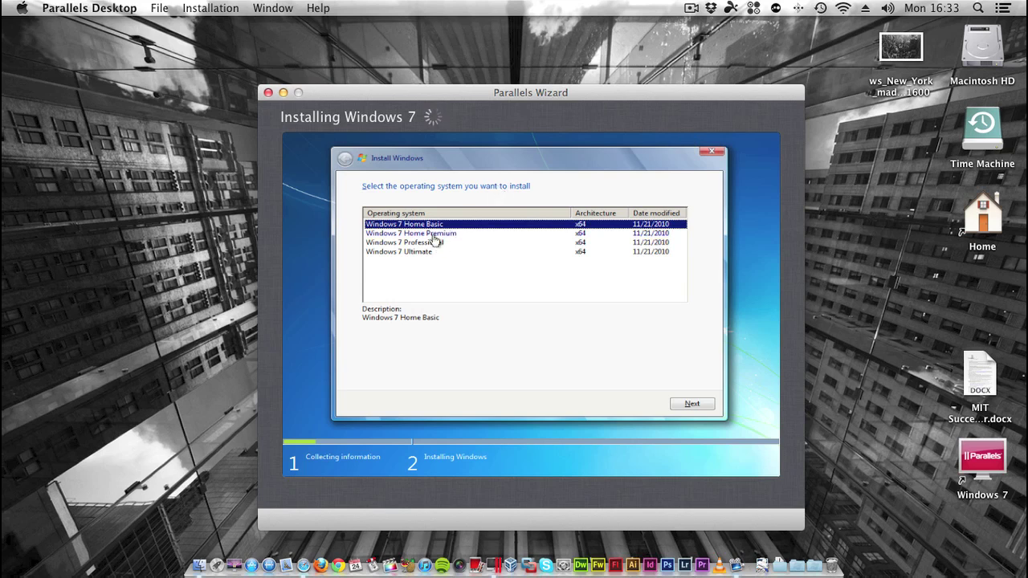
pyautogui.click(430, 235)
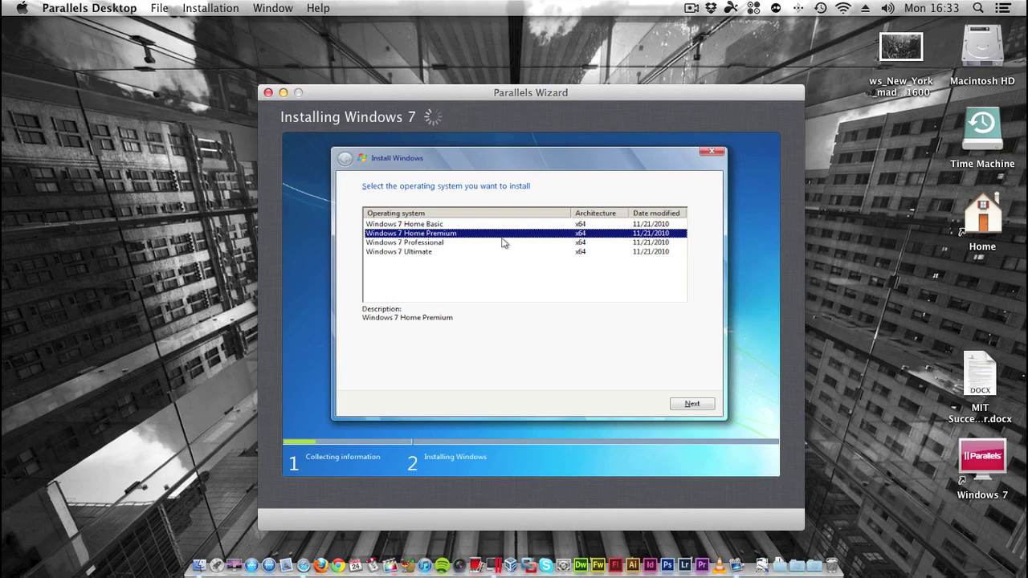
pyautogui.click(693, 405)
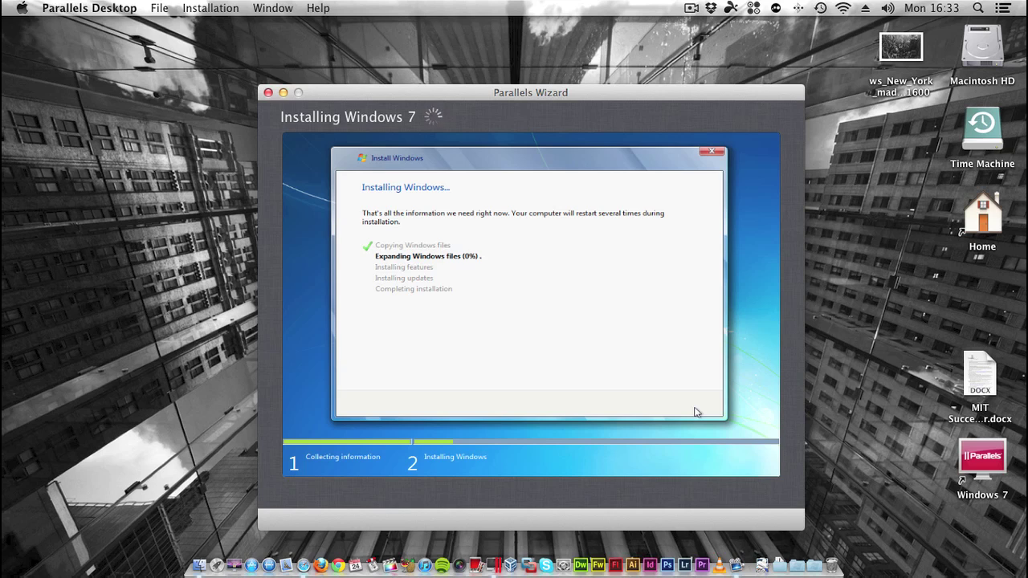
pyautogui.click(689, 7)
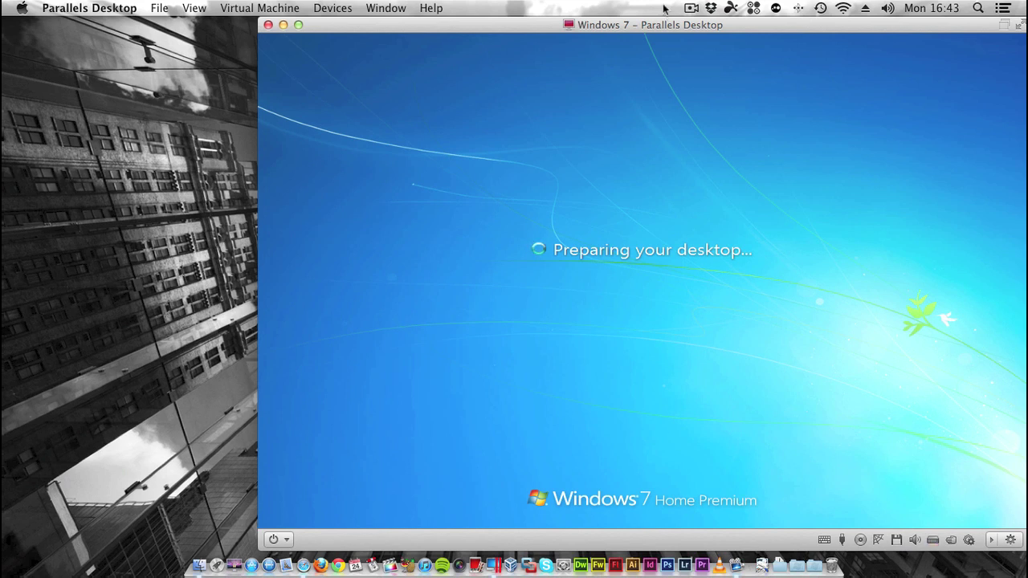
# Set the Windows network location to Home network and cancel the homegroup creation.
pyautogui.moveTo(633, 26); pyautogui.dragTo(508, 27)
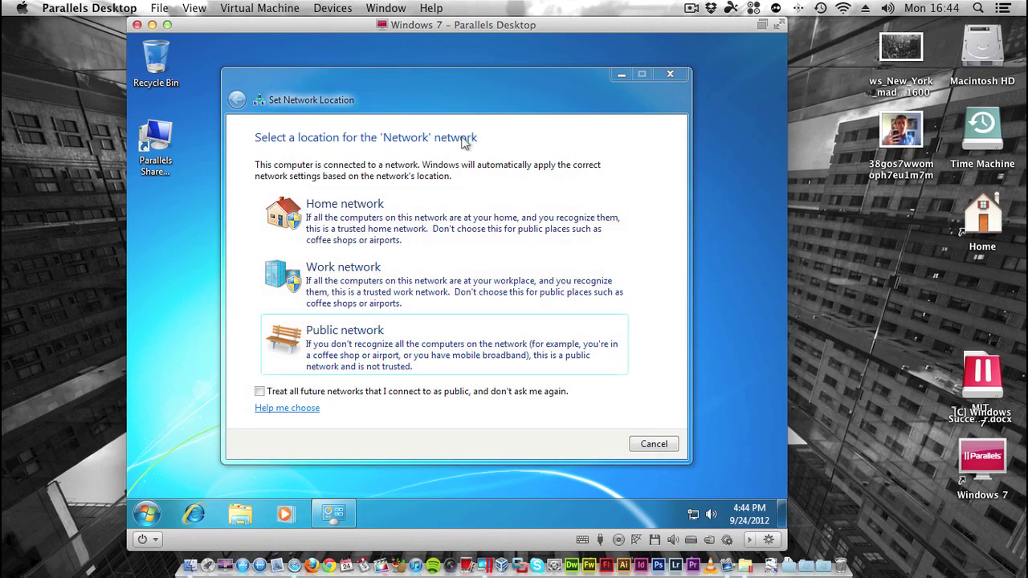
pyautogui.click(371, 223)
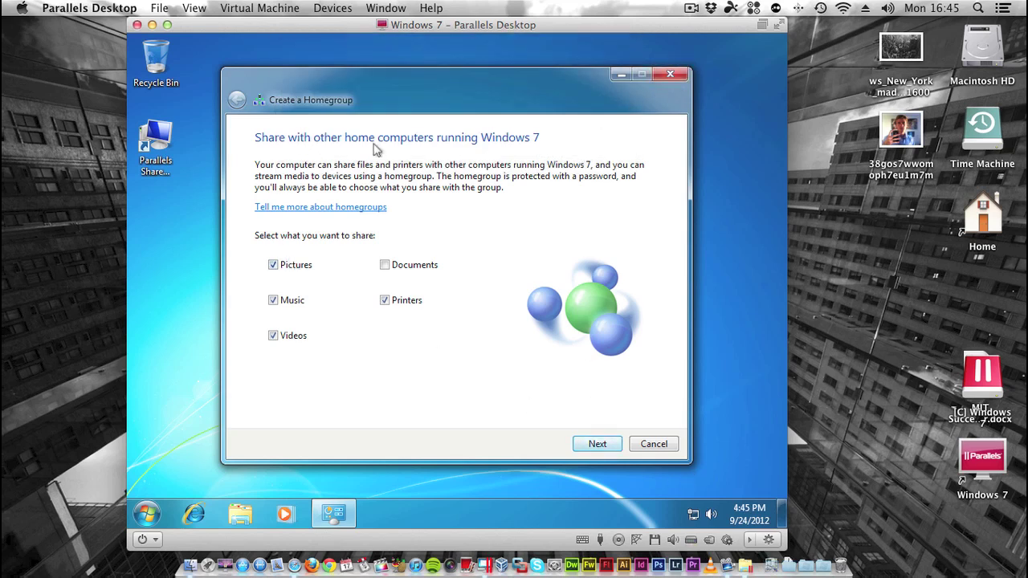
pyautogui.click(638, 443)
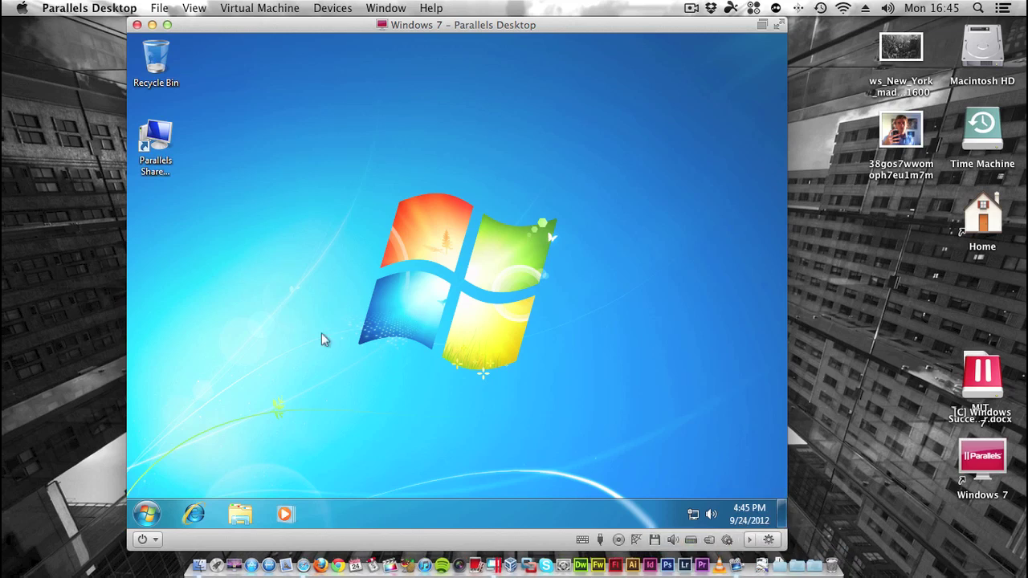
# Switch the virtual machine to full screen and check the Windows screen resolution settings without changing them.
pyautogui.click(778, 26)
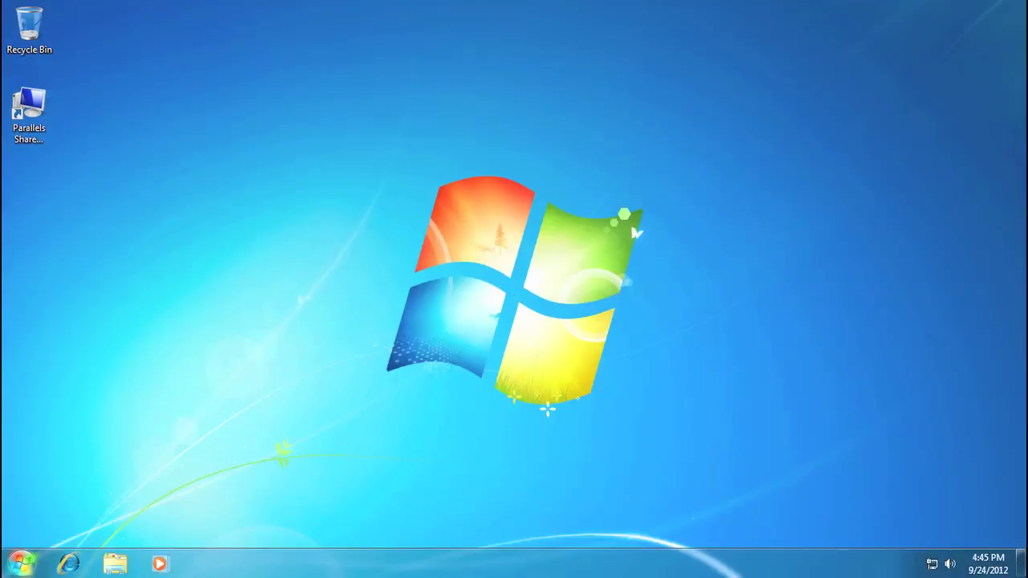
pyautogui.rightClick(201, 188)
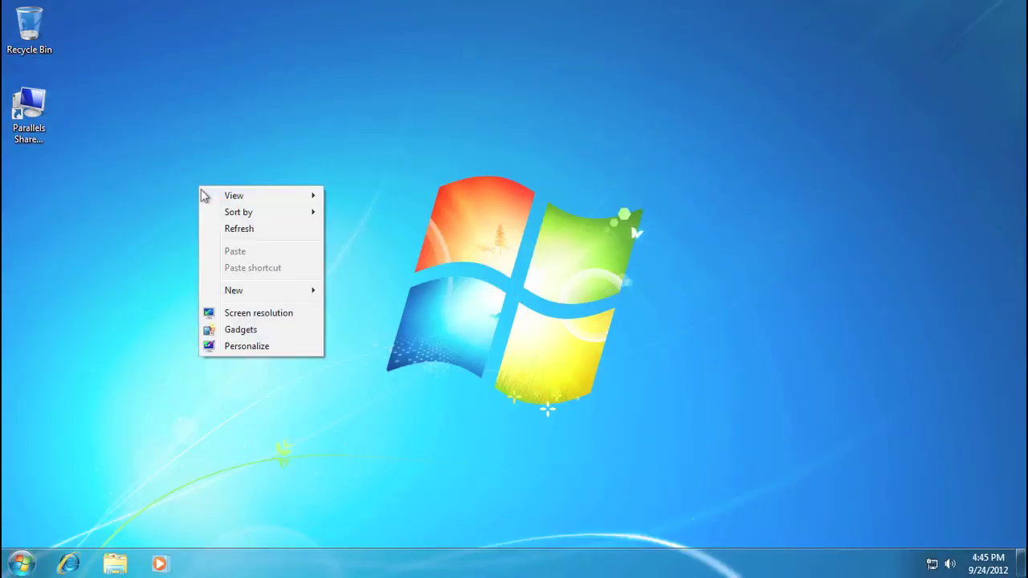
pyautogui.click(257, 318)
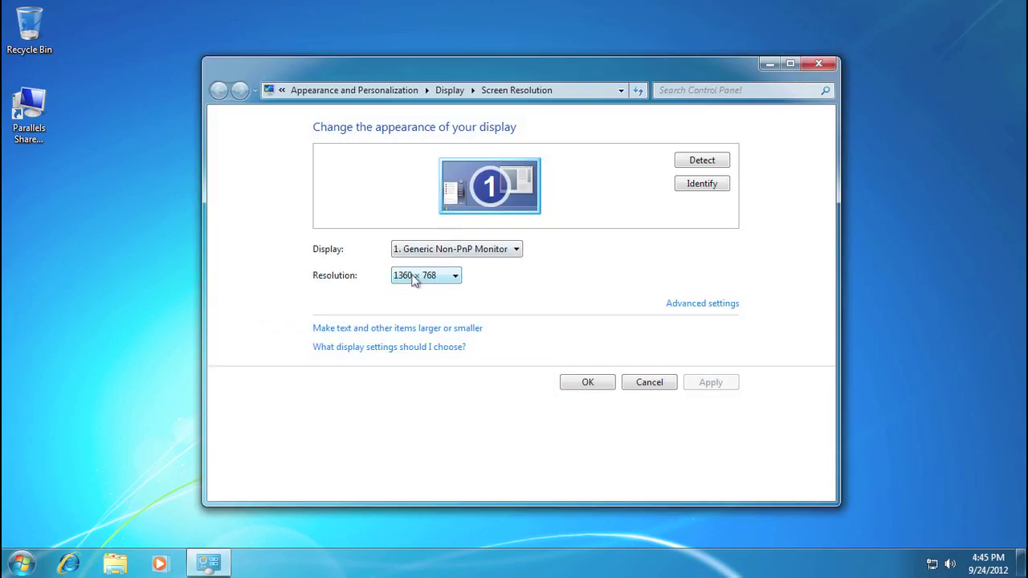
pyautogui.click(651, 382)
# Browse the Mac's Home share through Parallels Shared Folders on the Windows desktop, and close the folder window.
pyautogui.doubleClick(29, 127)
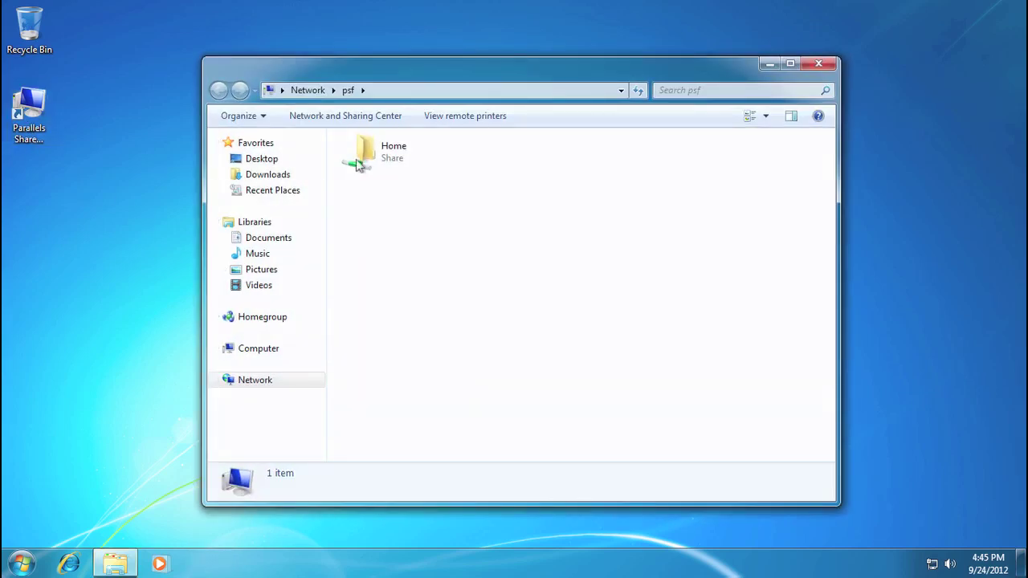
pyautogui.doubleClick(358, 163)
pyautogui.scroll(-2, 378, 265)
pyautogui.scroll(2, 361, 248)
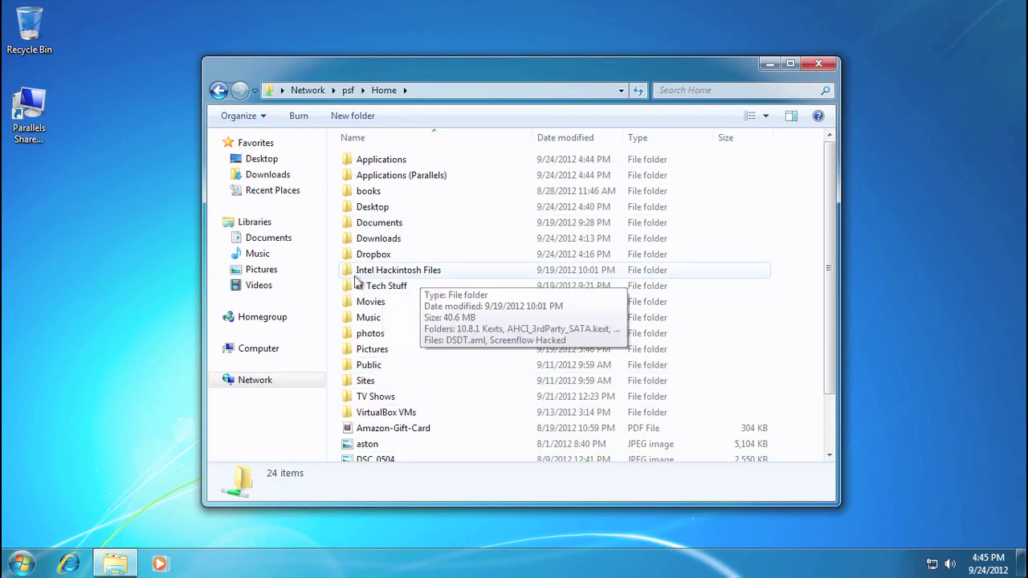
pyautogui.click(818, 64)
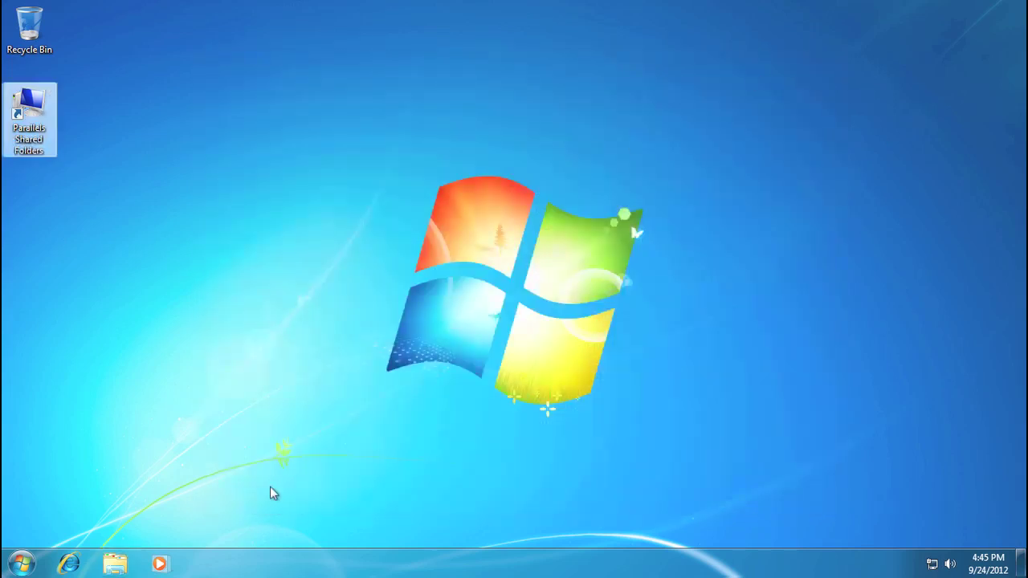
# Examine the drives under Computer and the basic system properties, and close the window.
pyautogui.click(29, 567)
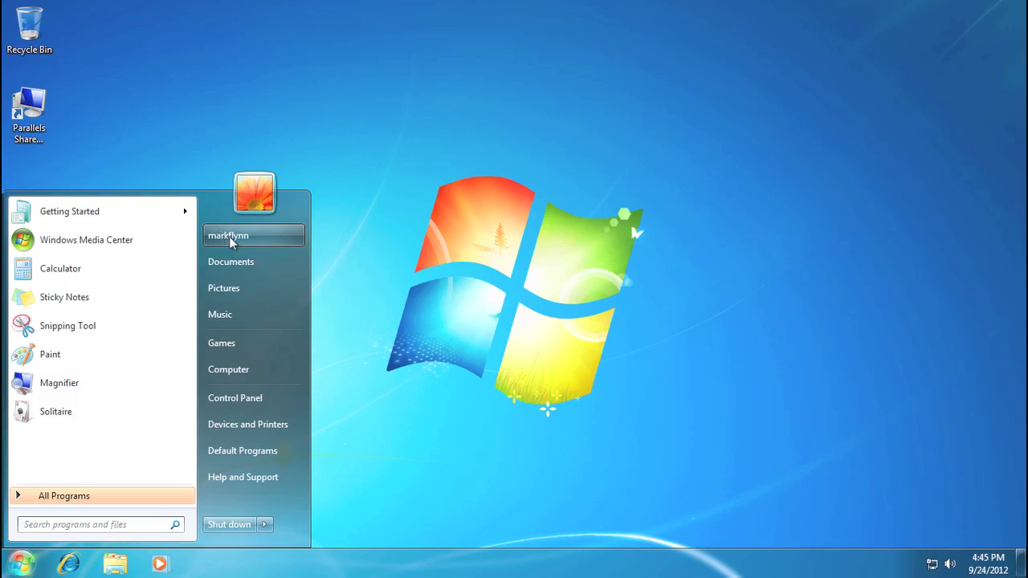
pyautogui.click(250, 369)
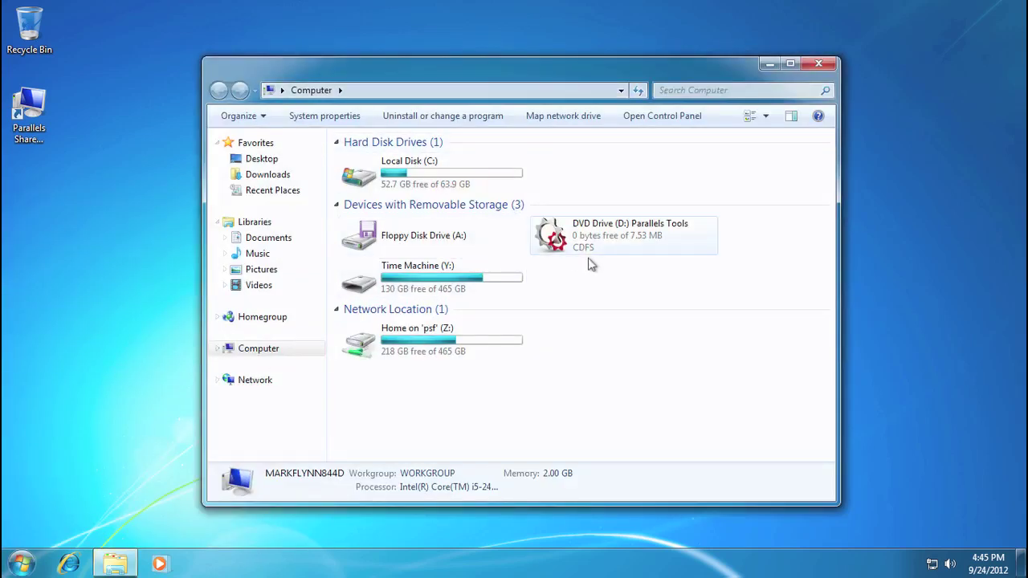
pyautogui.click(361, 115)
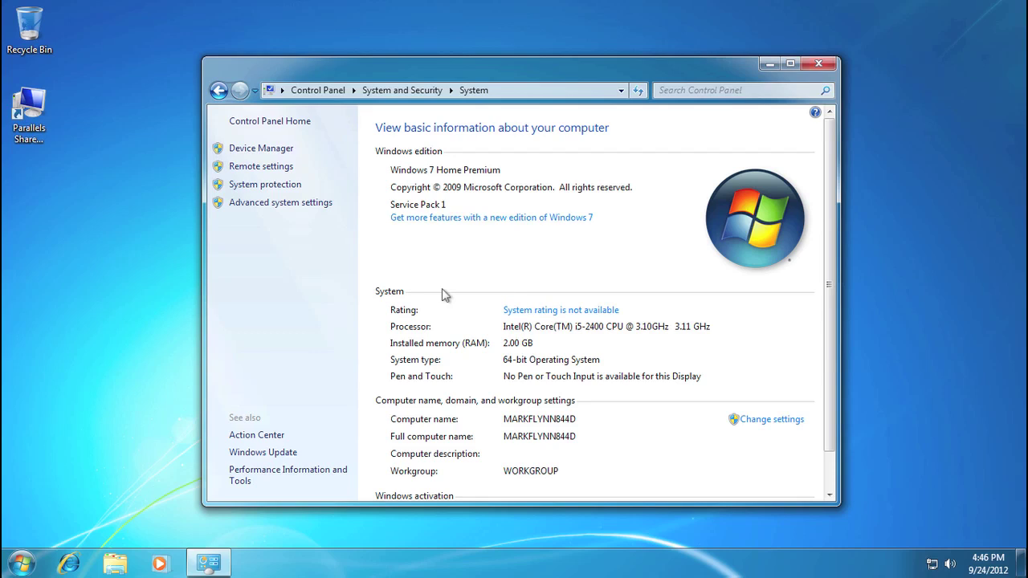
pyautogui.click(829, 64)
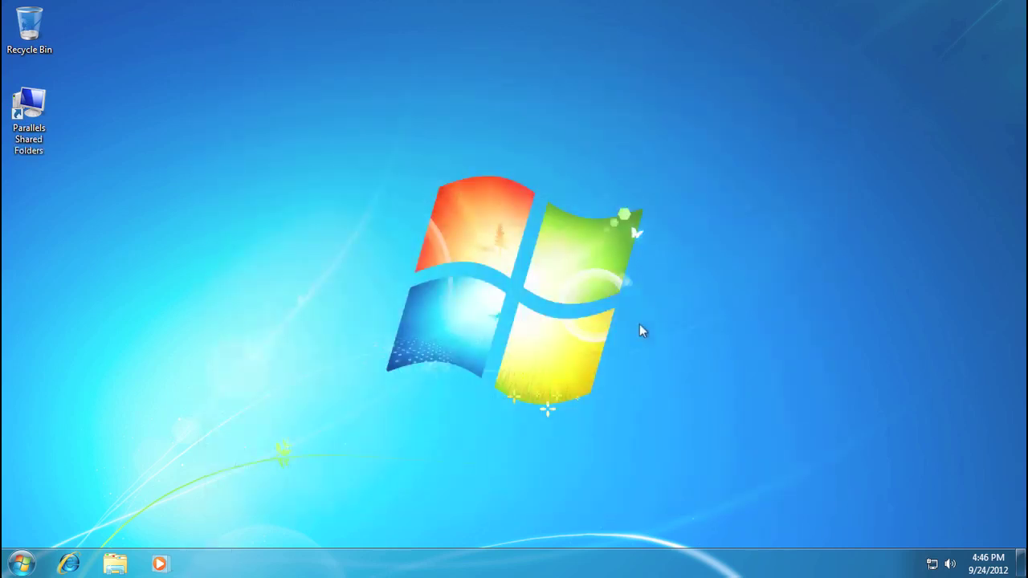
# Launch Internet Explorer 8 and postpone its first-time setup.
pyautogui.click(78, 567)
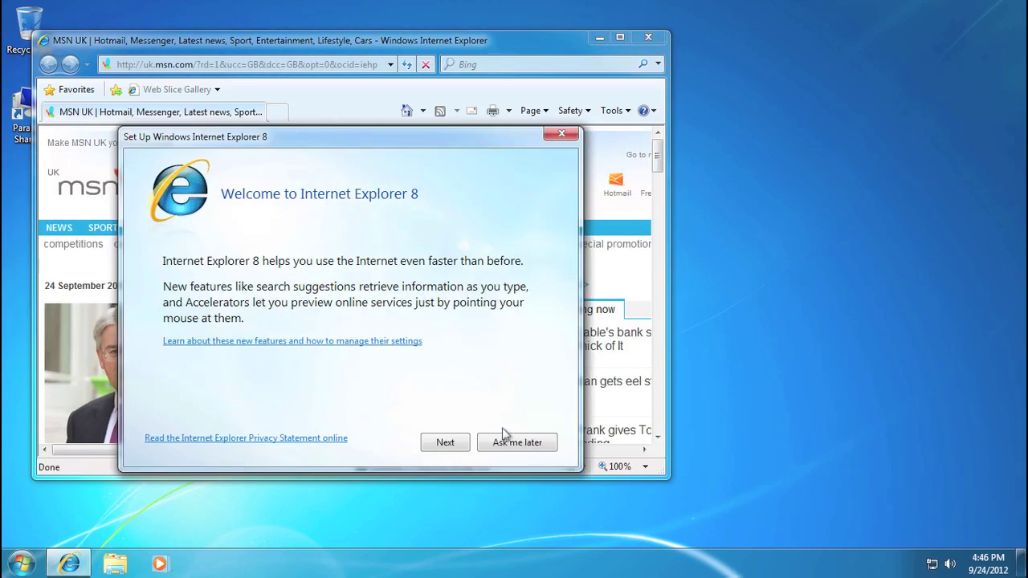
pyautogui.click(513, 442)
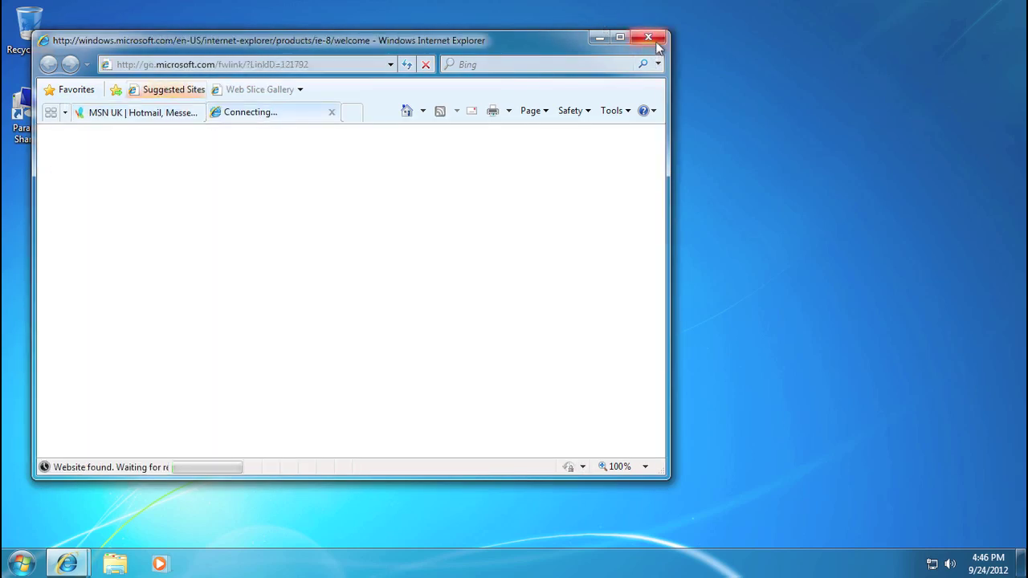
# Raise the Windows speaker volume slightly and close Internet Explorer with all its tabs.
pyautogui.click(949, 563)
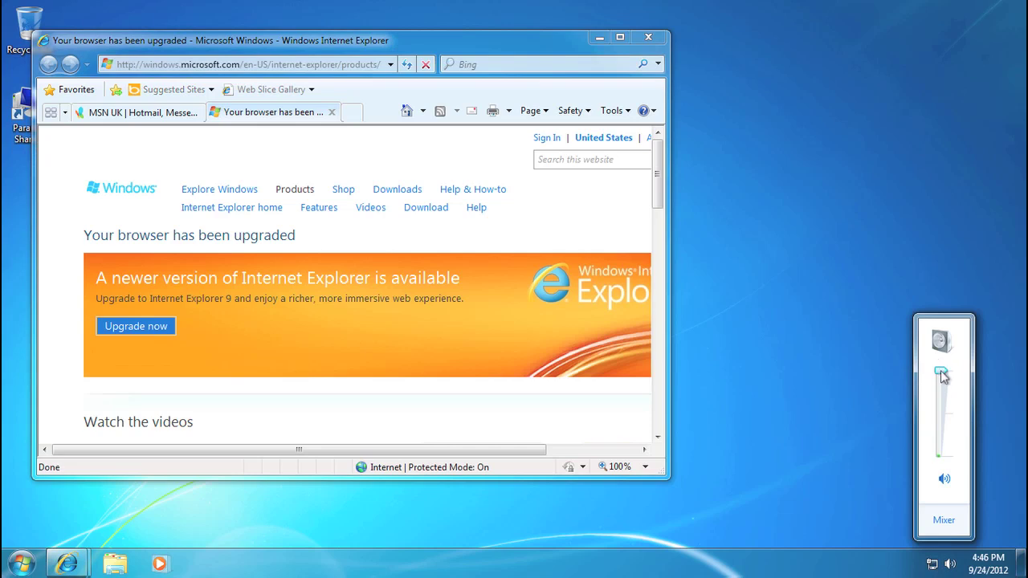
pyautogui.moveTo(941, 370); pyautogui.dragTo(941, 365)
pyautogui.click(415, 42)
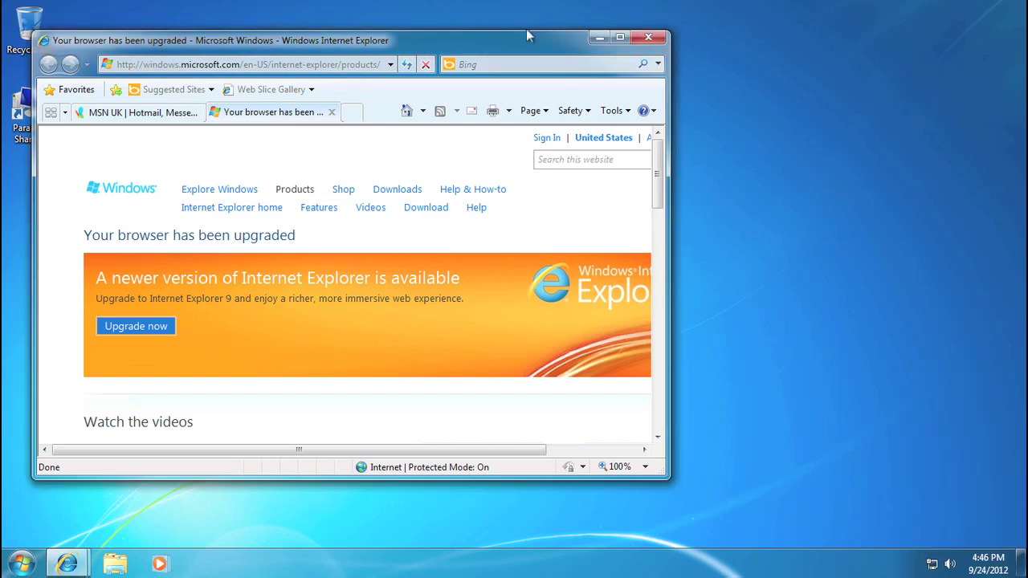
pyautogui.click(660, 41)
pyautogui.click(303, 271)
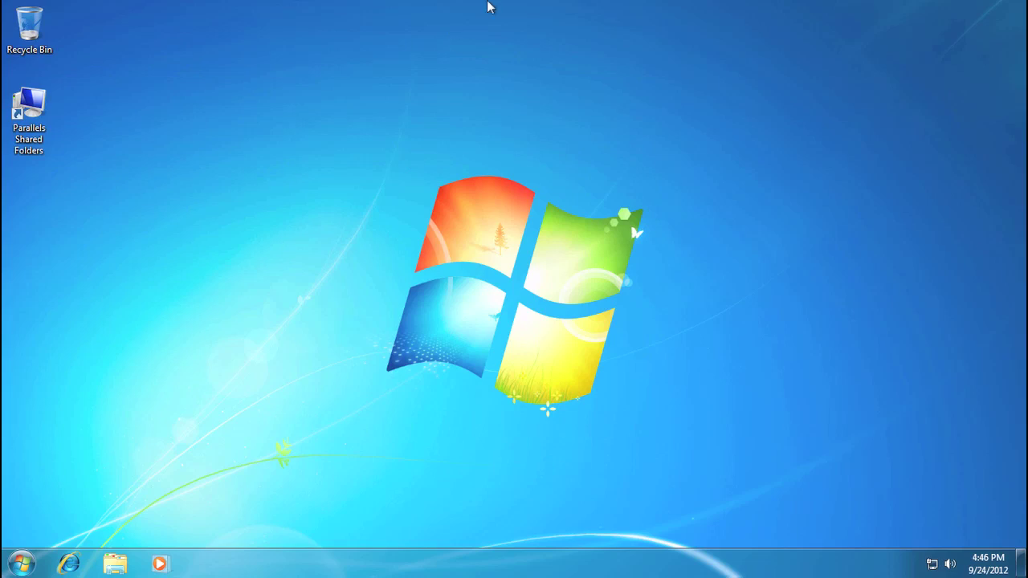
# Switch the virtual machine out of full screen view.
pyautogui.moveTo(488, 5)
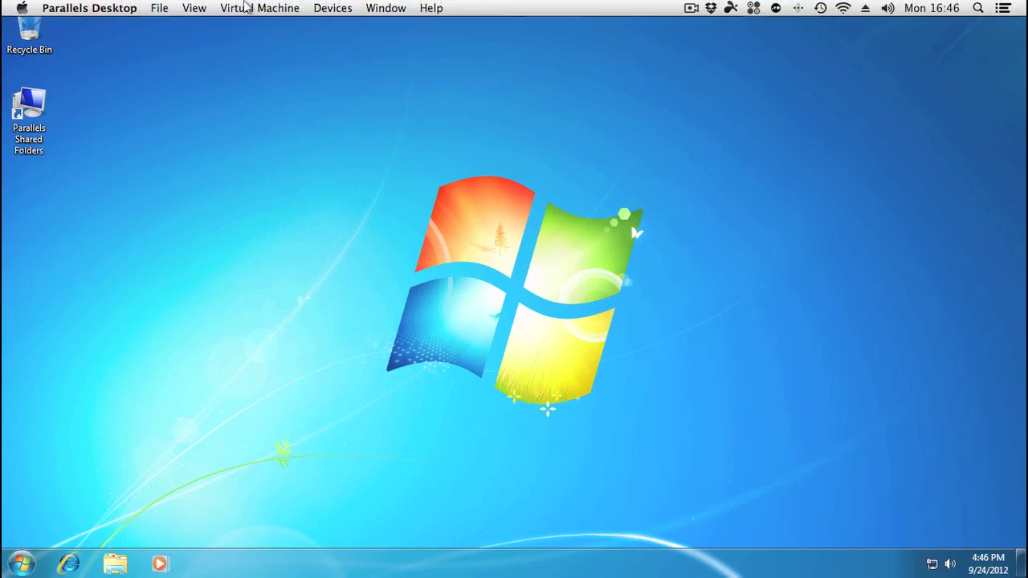
pyautogui.click(194, 8)
pyautogui.click(209, 38)
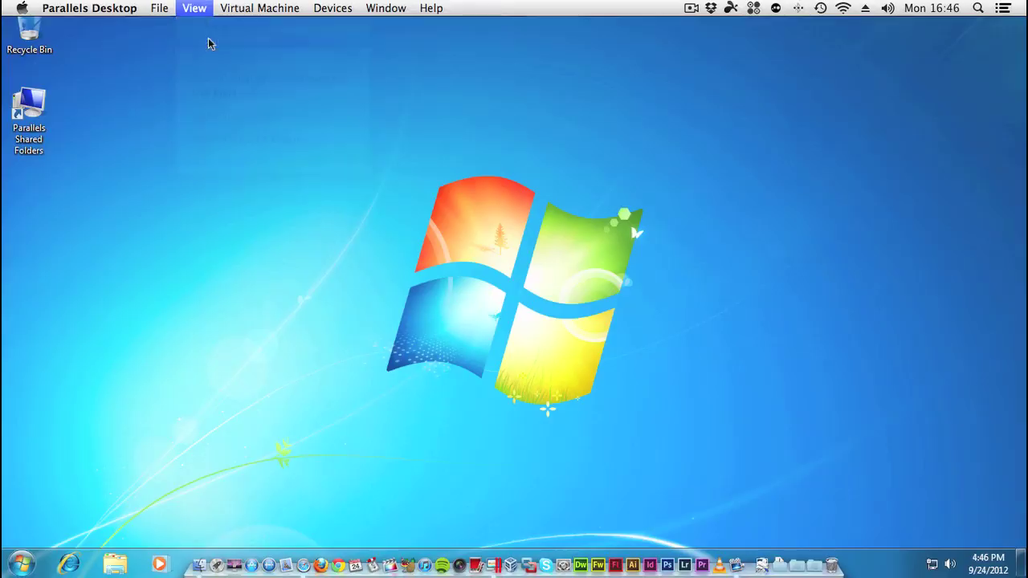